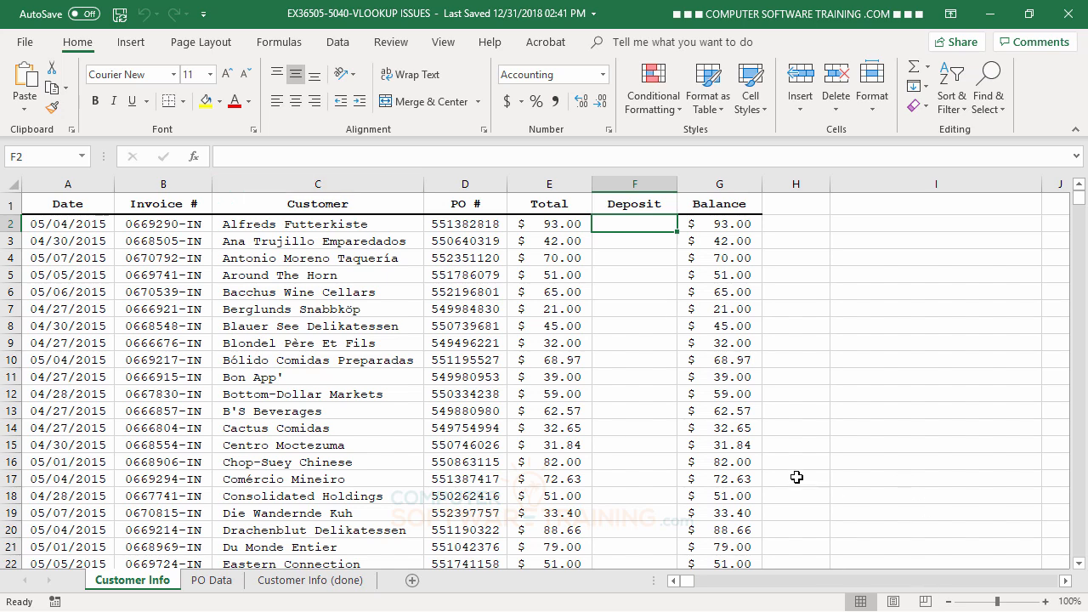
# Step: Examine the PO # and Deposit columns on the Customer Info and PO Data sheets to see how they relate
pyautogui.click(465, 224)
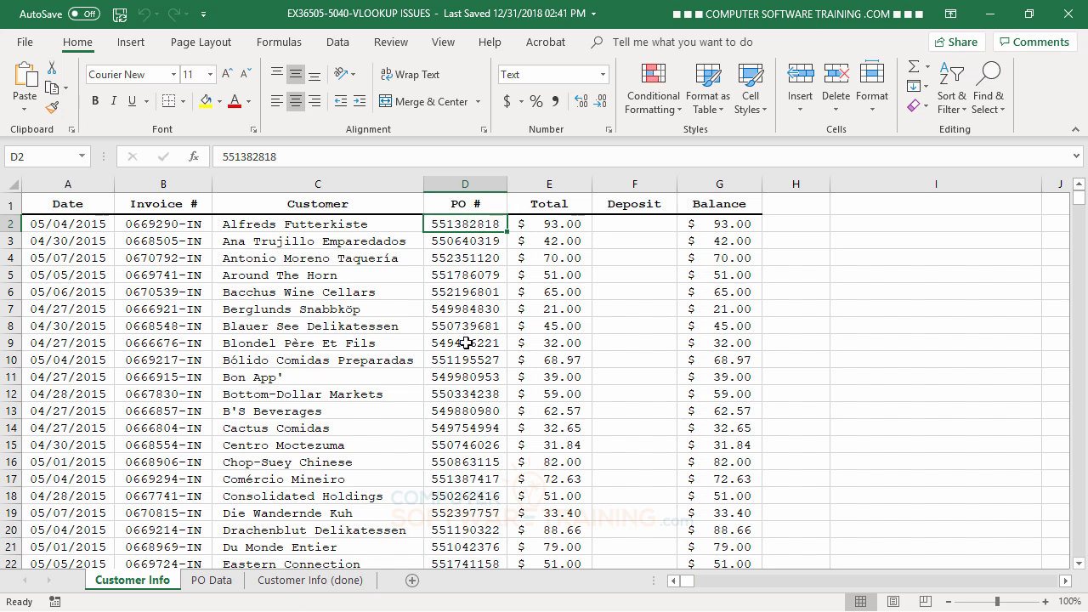
pyautogui.click(211, 581)
pyautogui.click(482, 339)
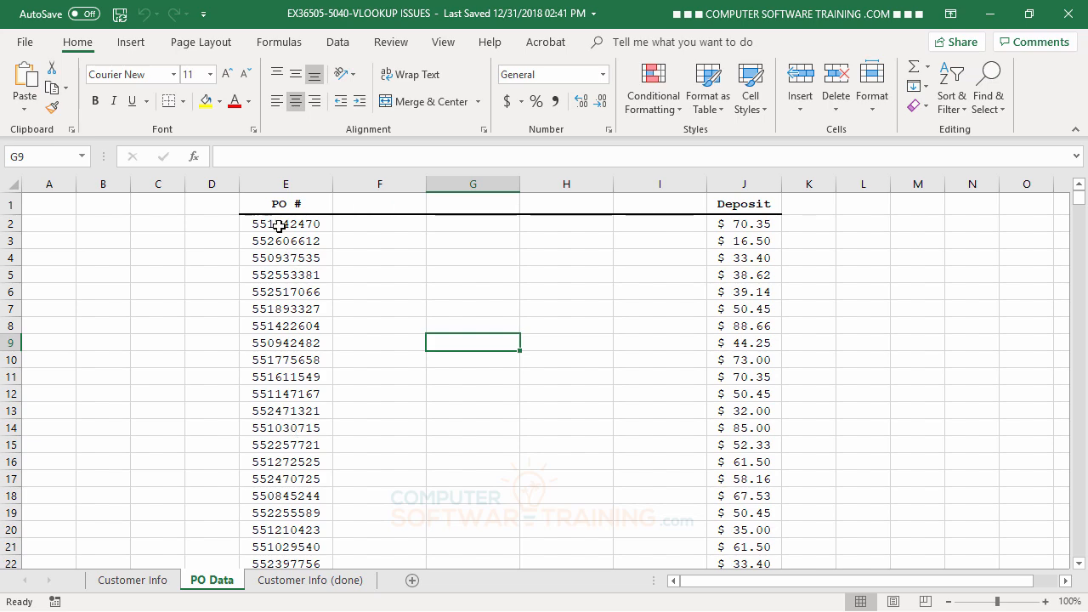
pyautogui.click(146, 583)
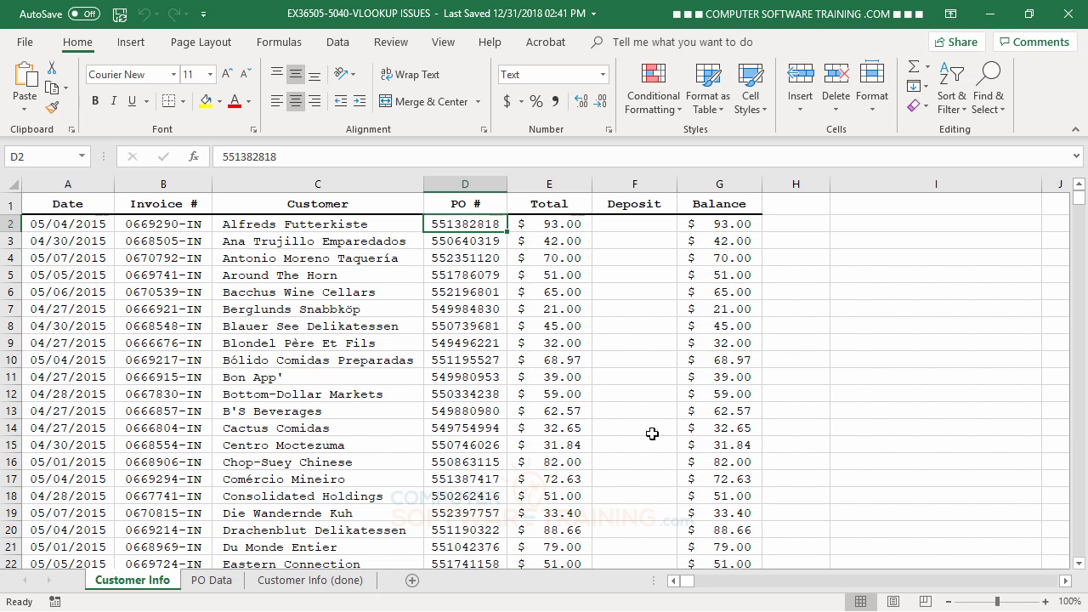
pyautogui.click(619, 222)
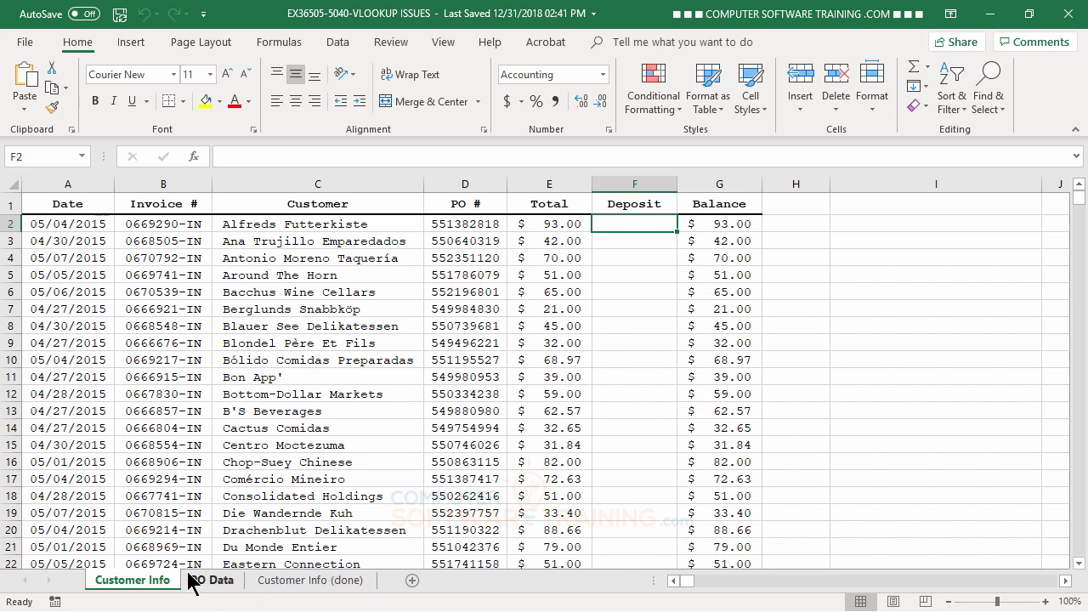
pyautogui.click(219, 587)
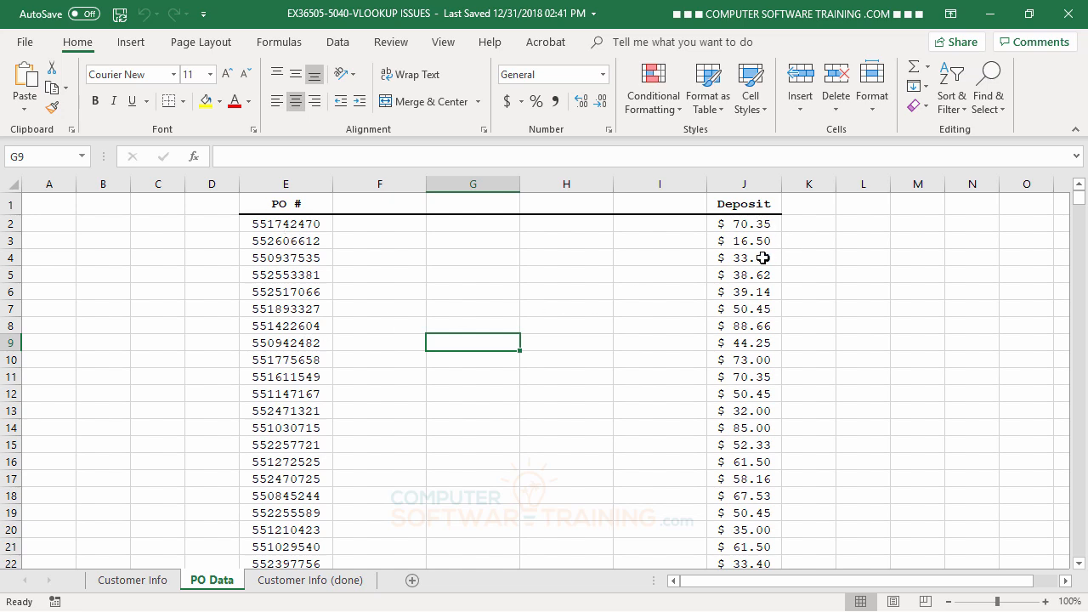
pyautogui.click(136, 580)
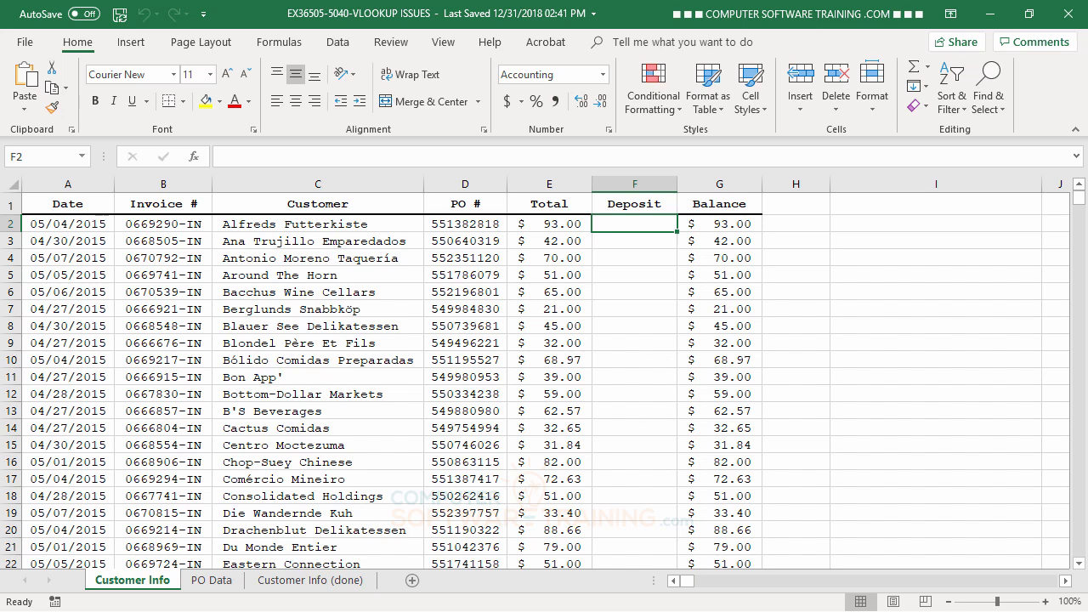
pyautogui.click(212, 581)
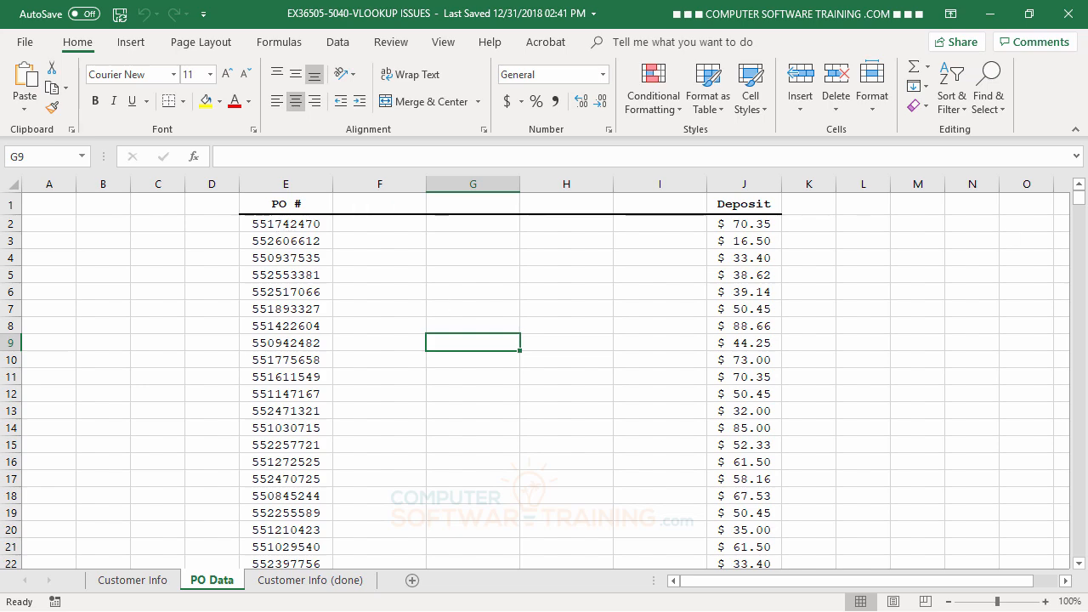
# Step: In F2 of Customer Info, enter =VLOOKUP(D2,'PO Data'!E:J,6,FALSE) to look up the deposit by PO number
pyautogui.click(150, 582)
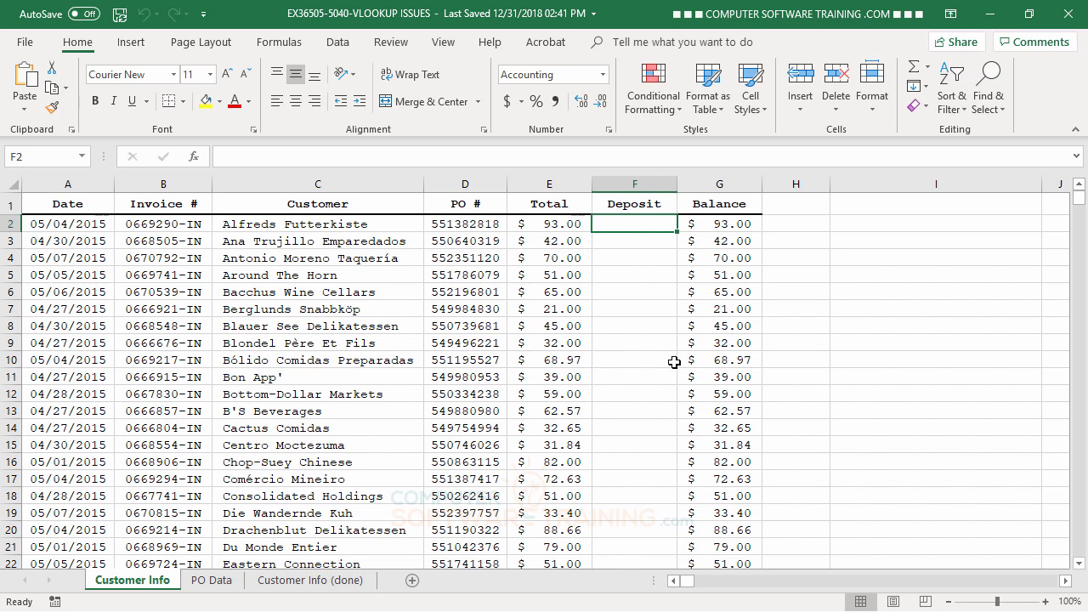
pyautogui.write('=vl')
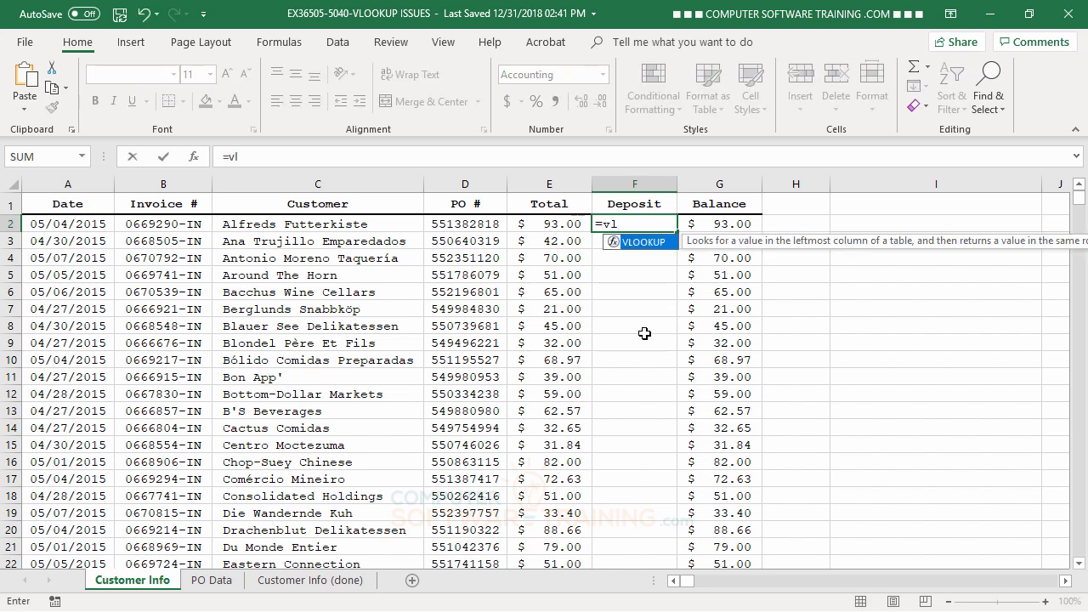
pyautogui.doubleClick(612, 244)
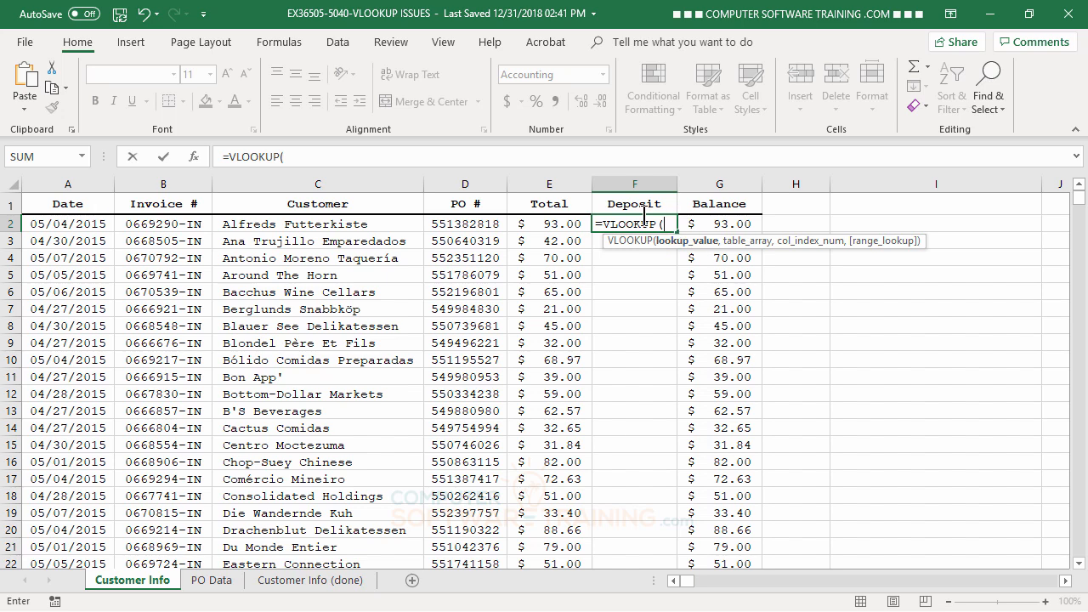
pyautogui.click(459, 227)
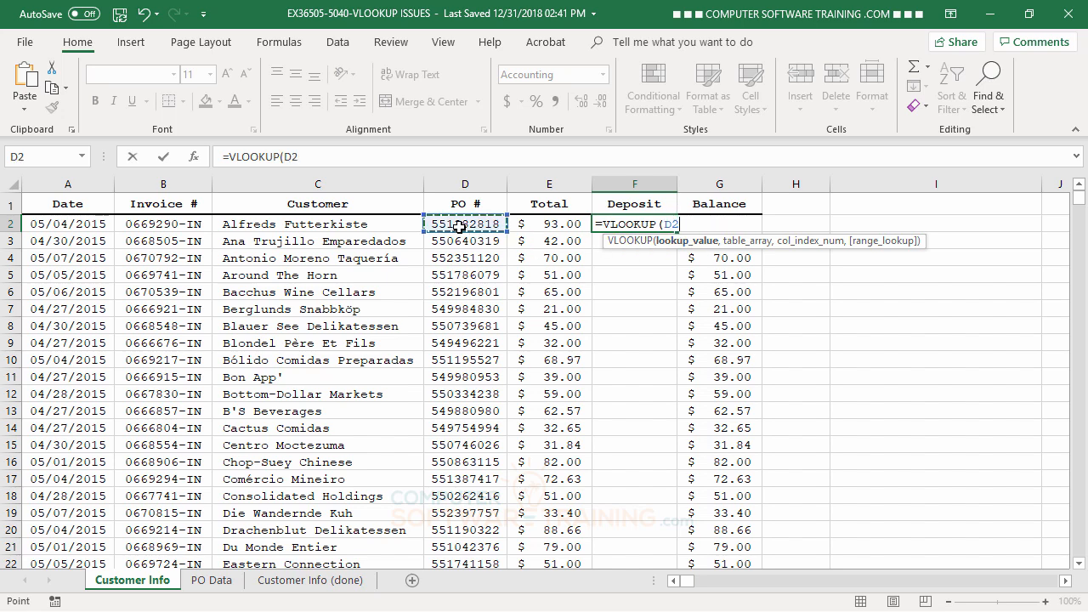
pyautogui.write(',')
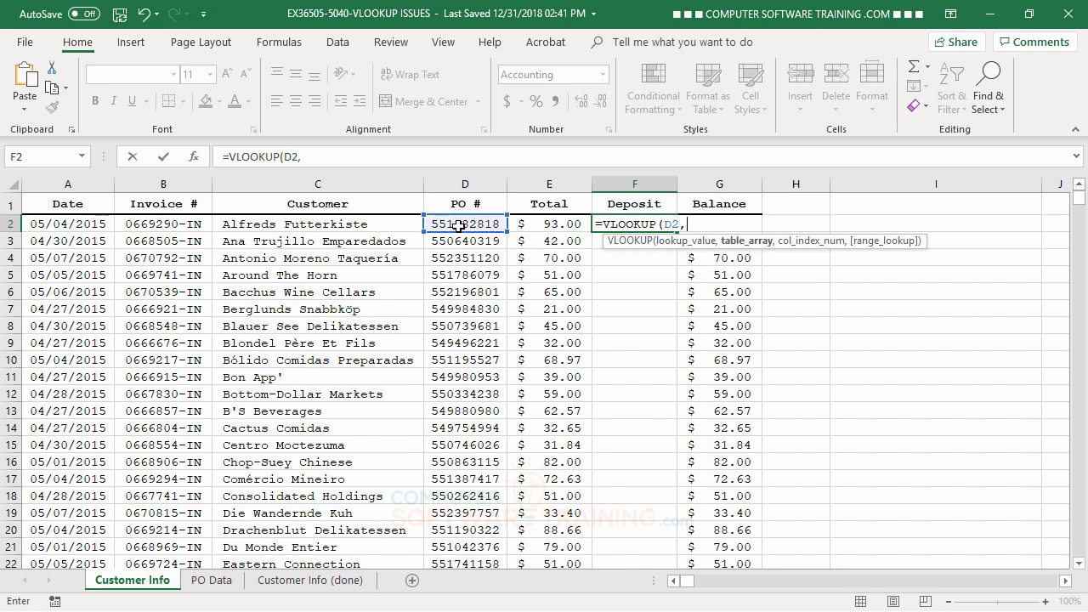
pyautogui.click(212, 580)
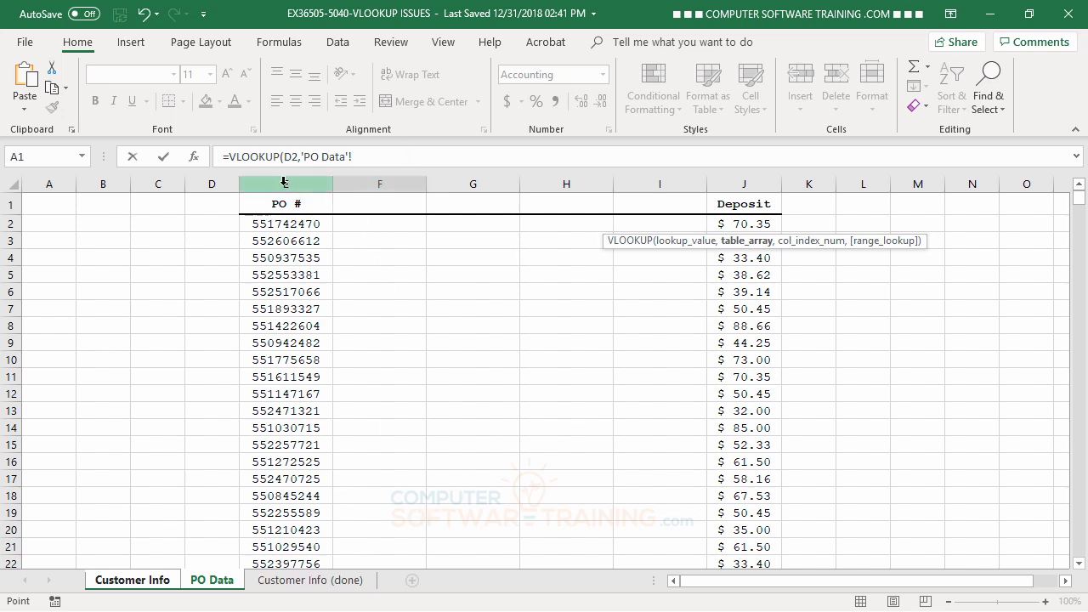
pyautogui.click(285, 181)
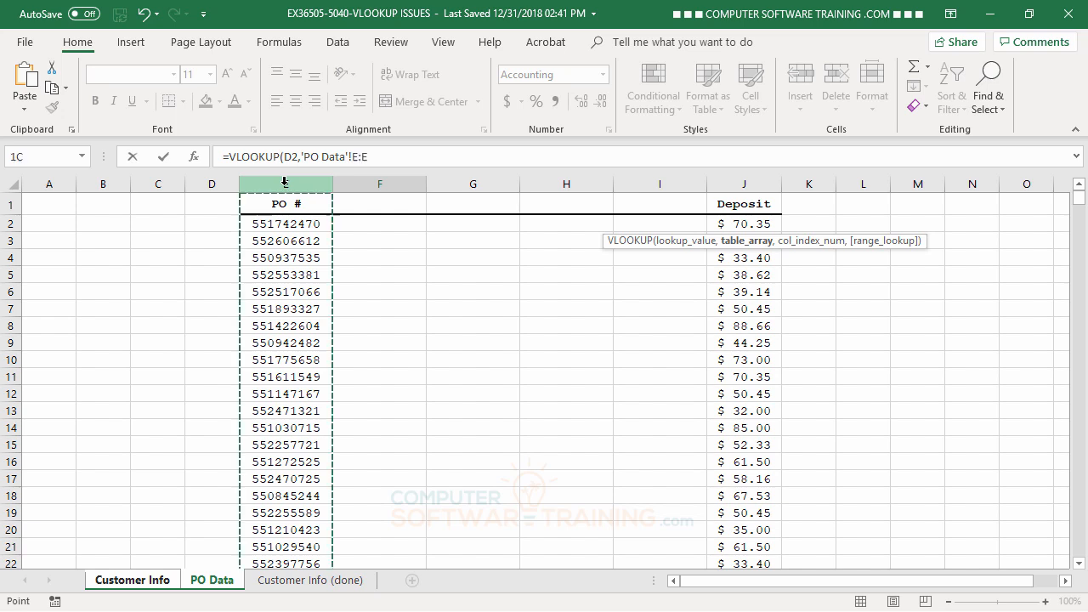
pyautogui.moveTo(298, 182); pyautogui.dragTo(762, 185)
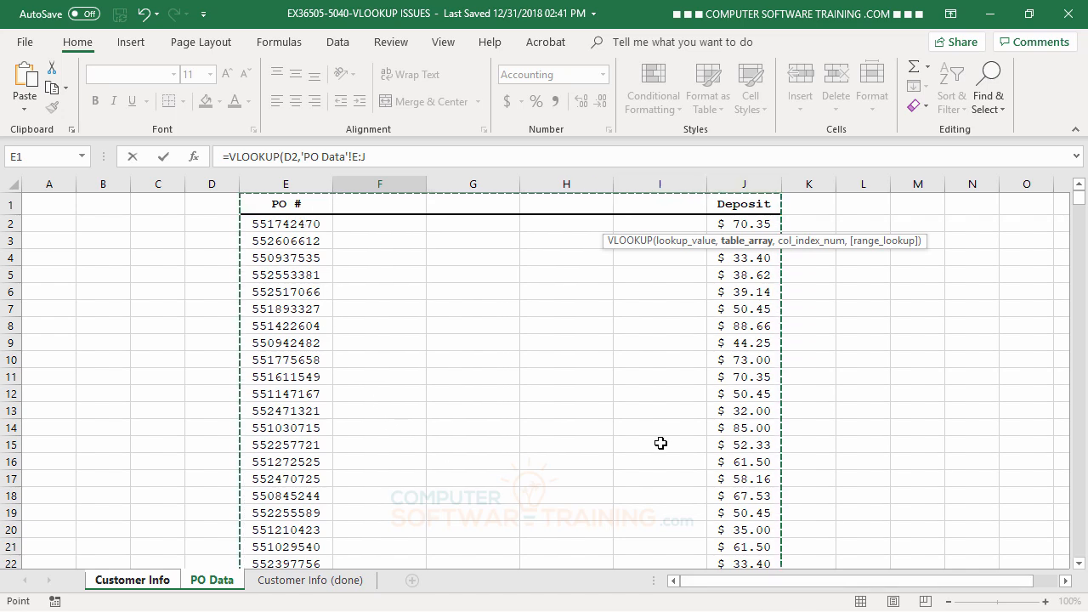
pyautogui.write(',6')
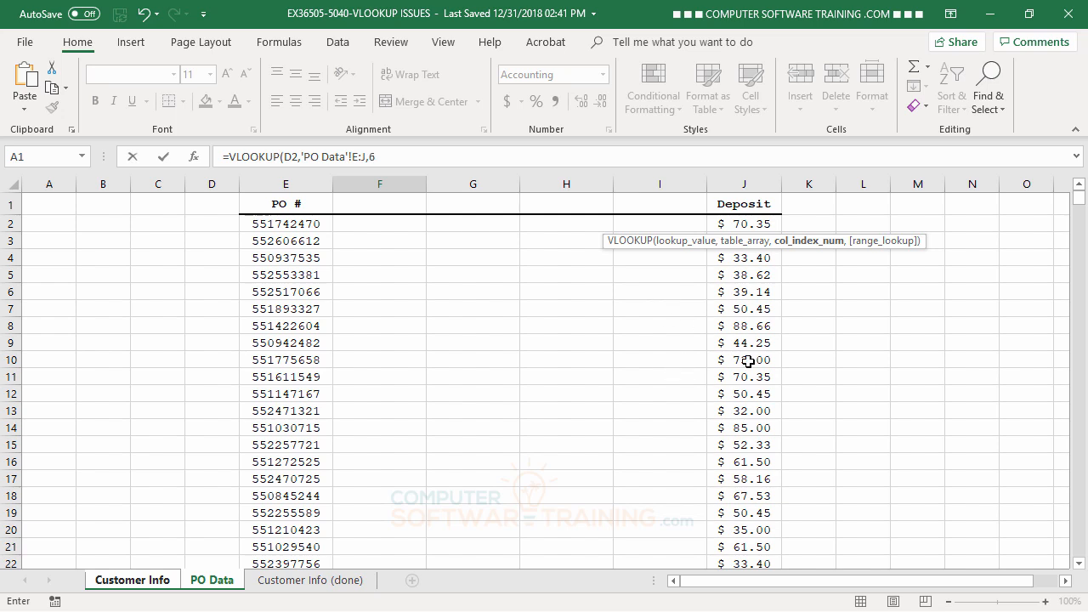
pyautogui.write(',')
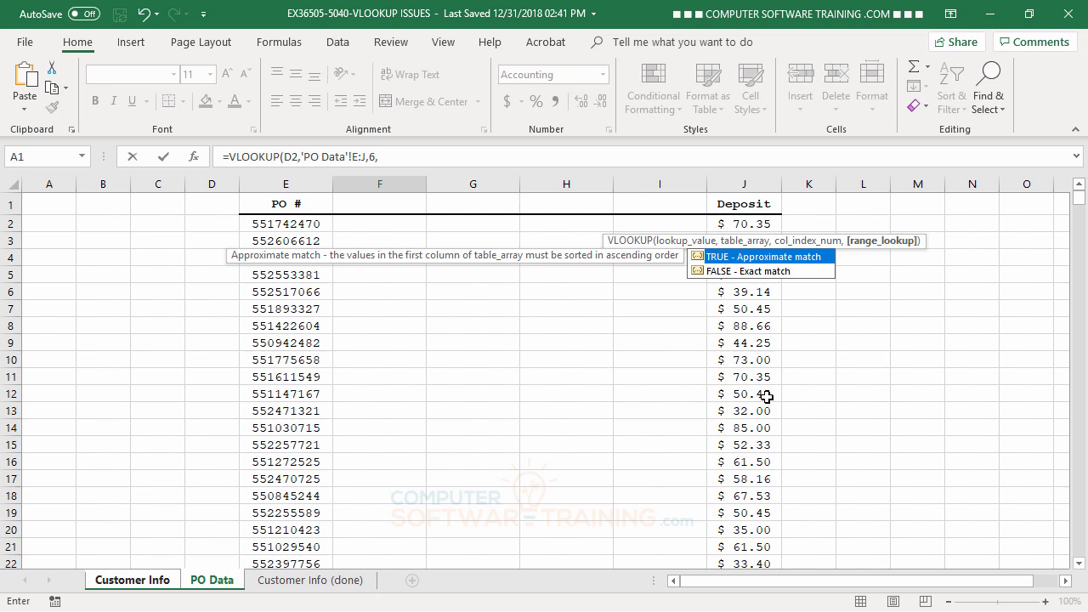
pyautogui.doubleClick(714, 271)
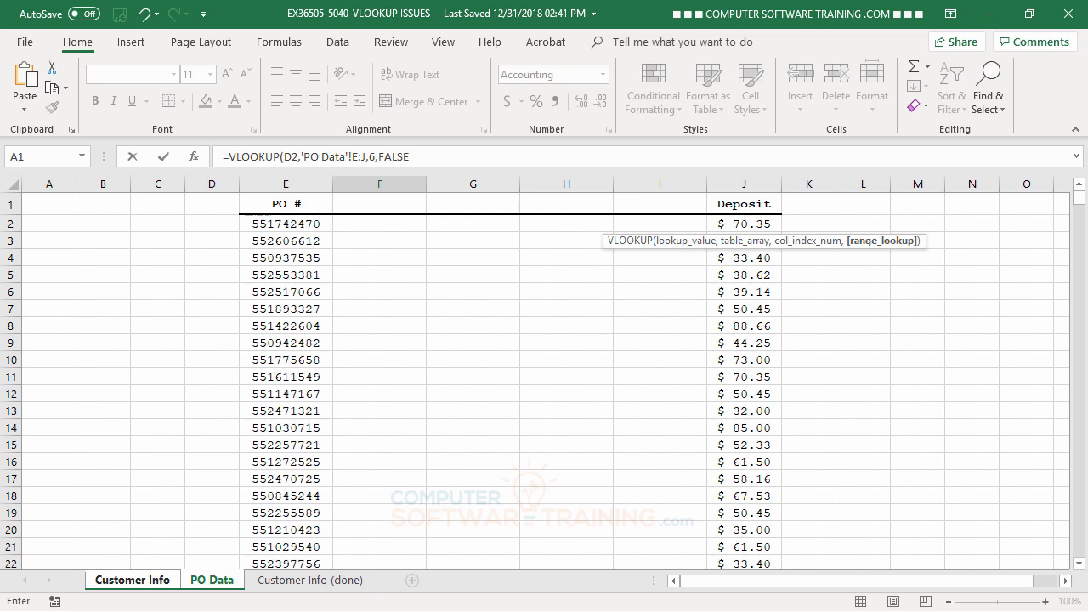
pyautogui.press('Return')
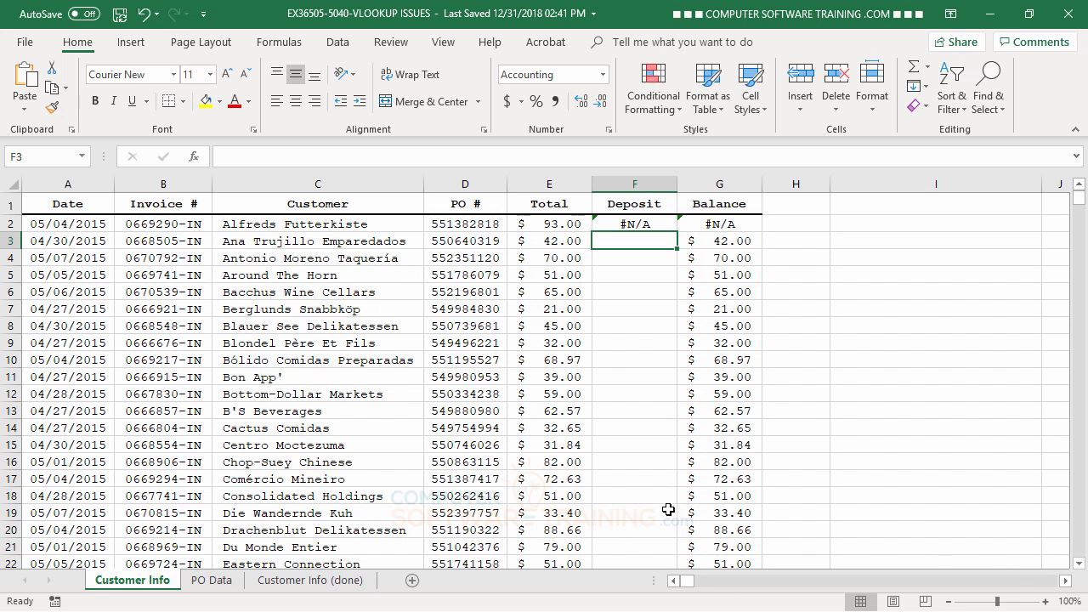
# Step: Fill the VLOOKUP formula from F2 down the whole Deposit column and check the filled rows
pyautogui.click(639, 225)
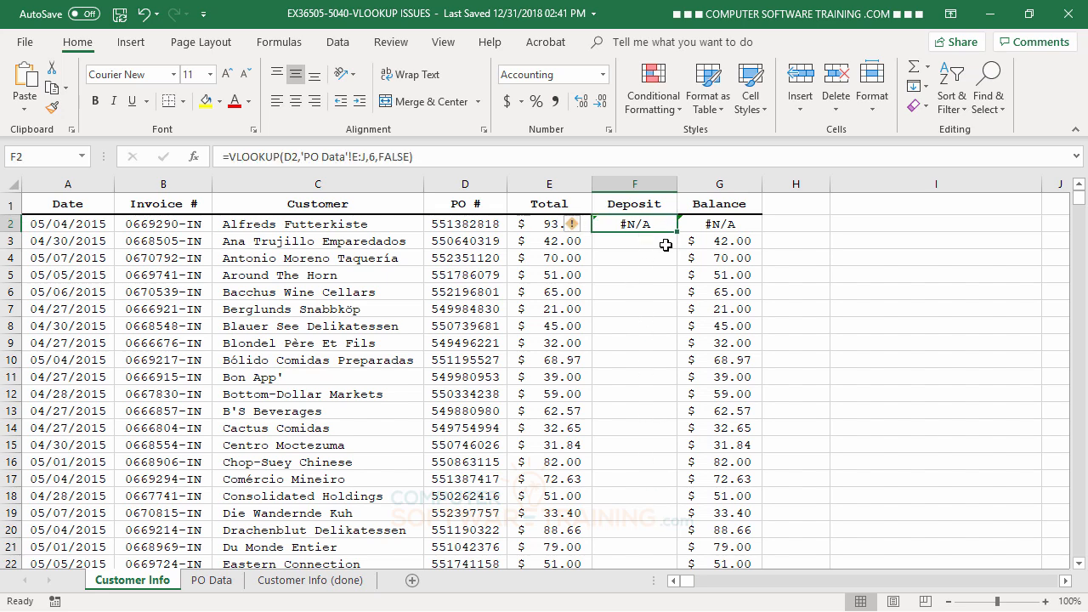
pyautogui.doubleClick(676, 233)
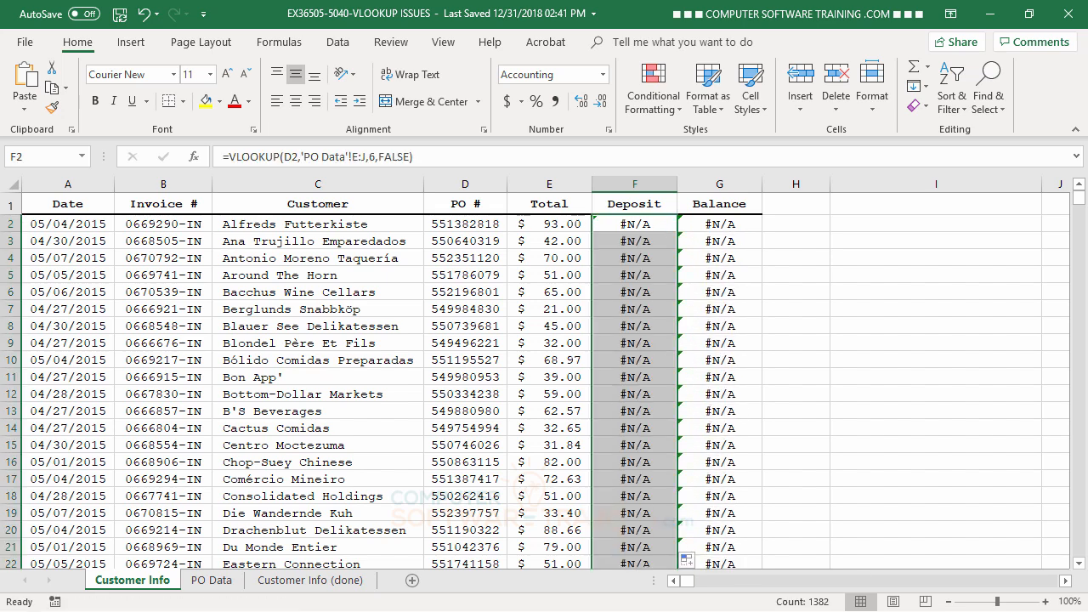
pyautogui.scroll(-1, 721, 420)
pyautogui.scroll(-20, 720, 420)
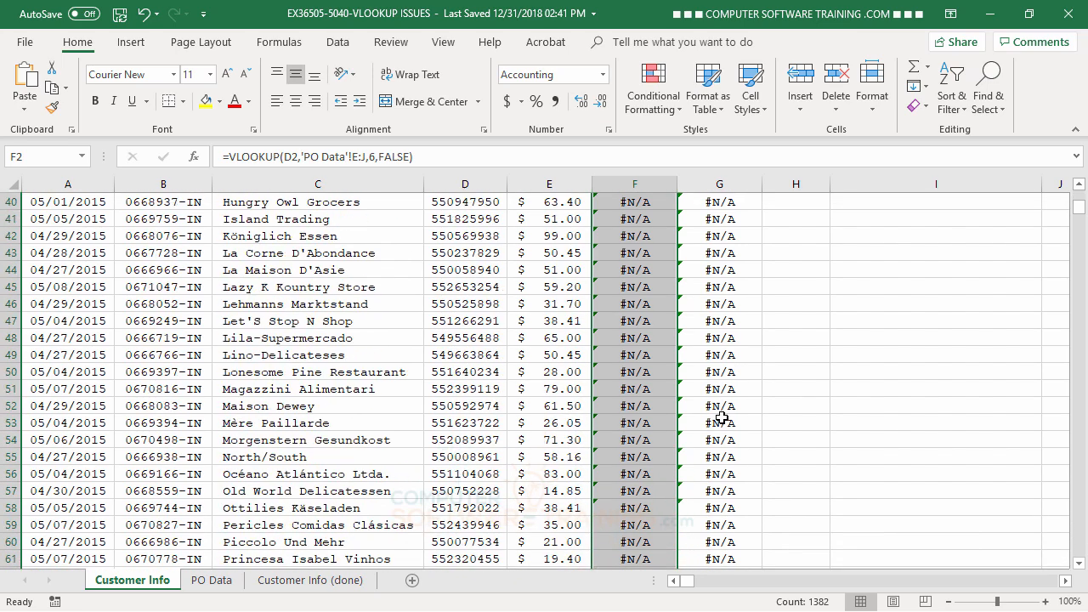
pyautogui.scroll(20, 721, 417)
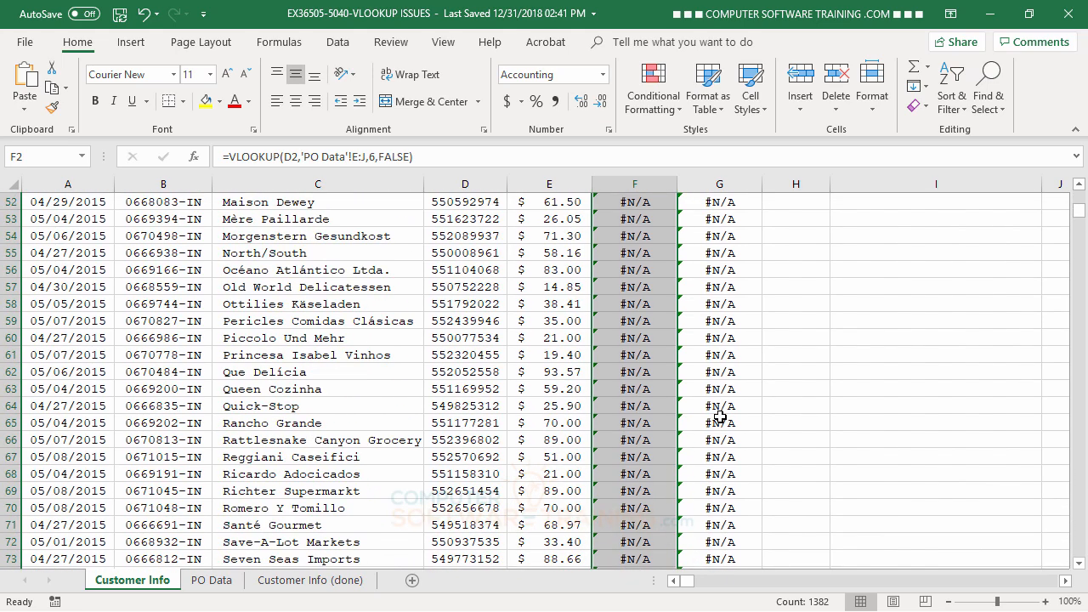
pyautogui.scroll(1, 720, 417)
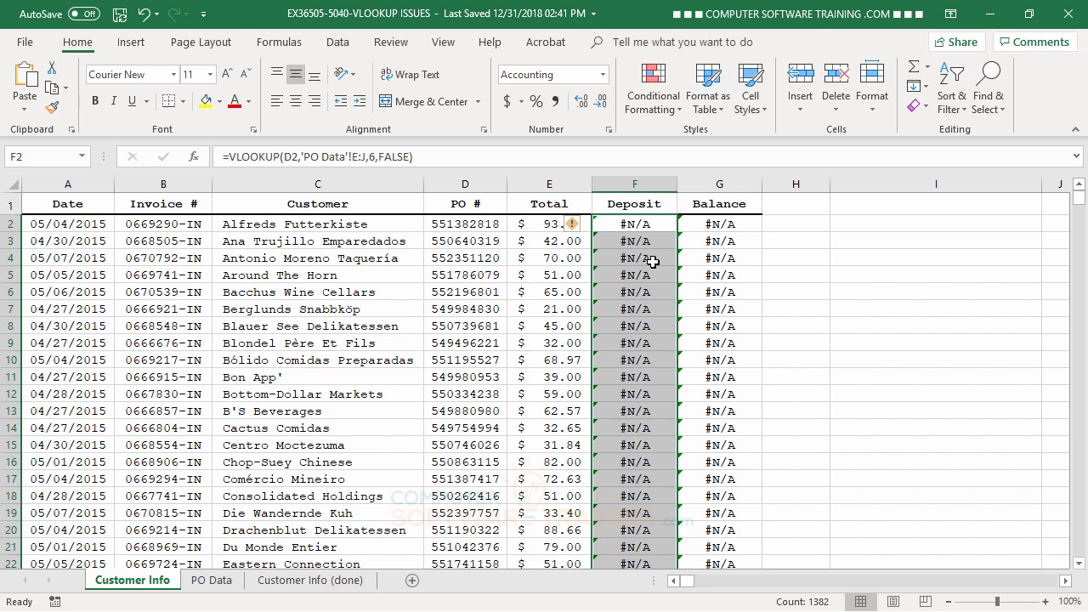
pyautogui.click(636, 224)
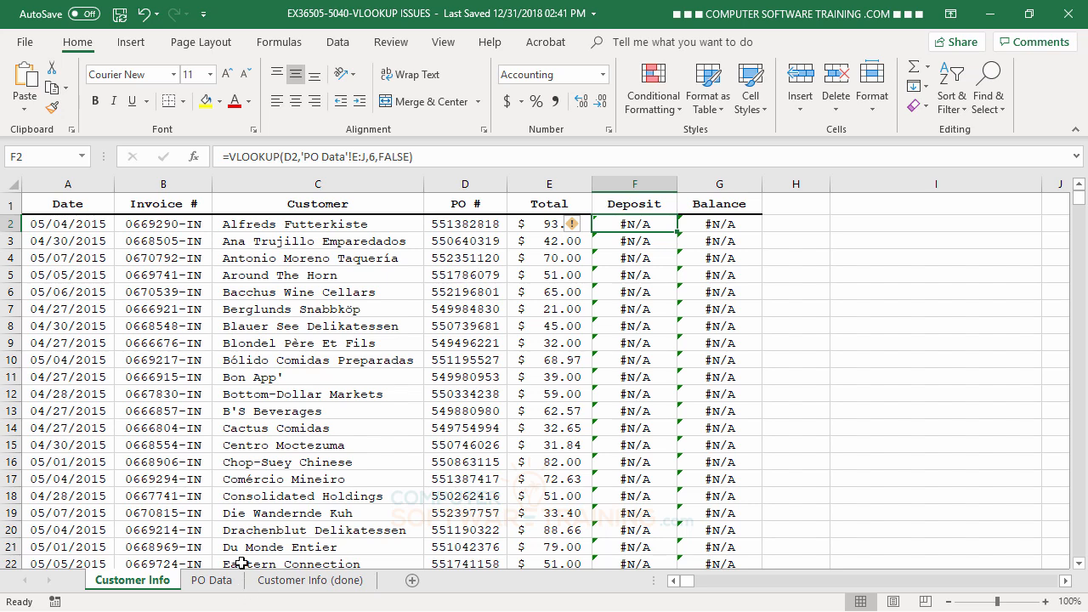
# Step: Check the selection statistics of PO # cells D2:D8 on Customer Info against those of Total cells E2:E14
pyautogui.click(222, 585)
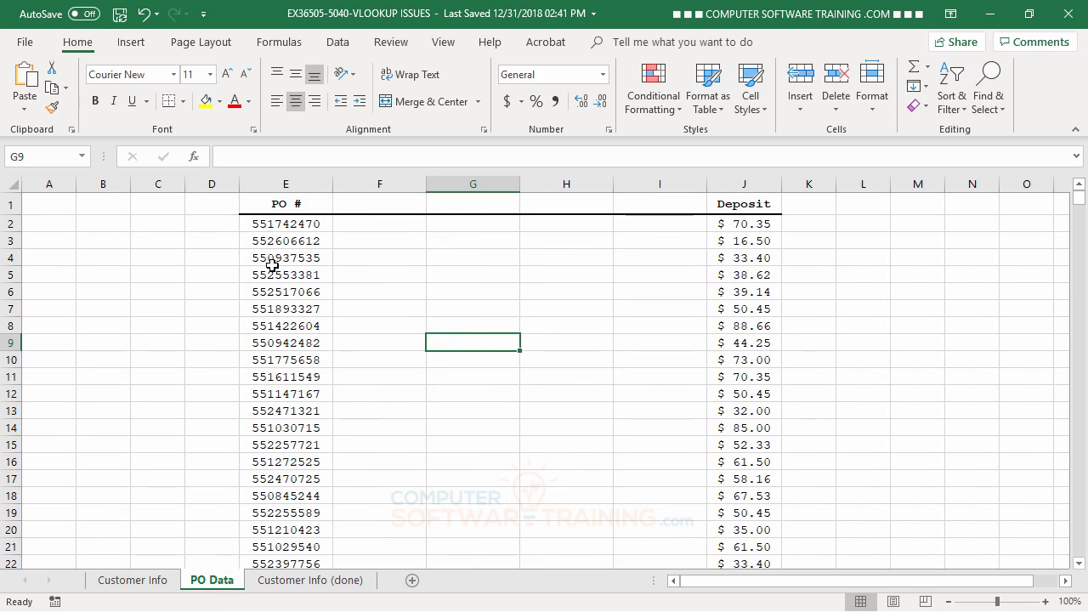
pyautogui.click(121, 586)
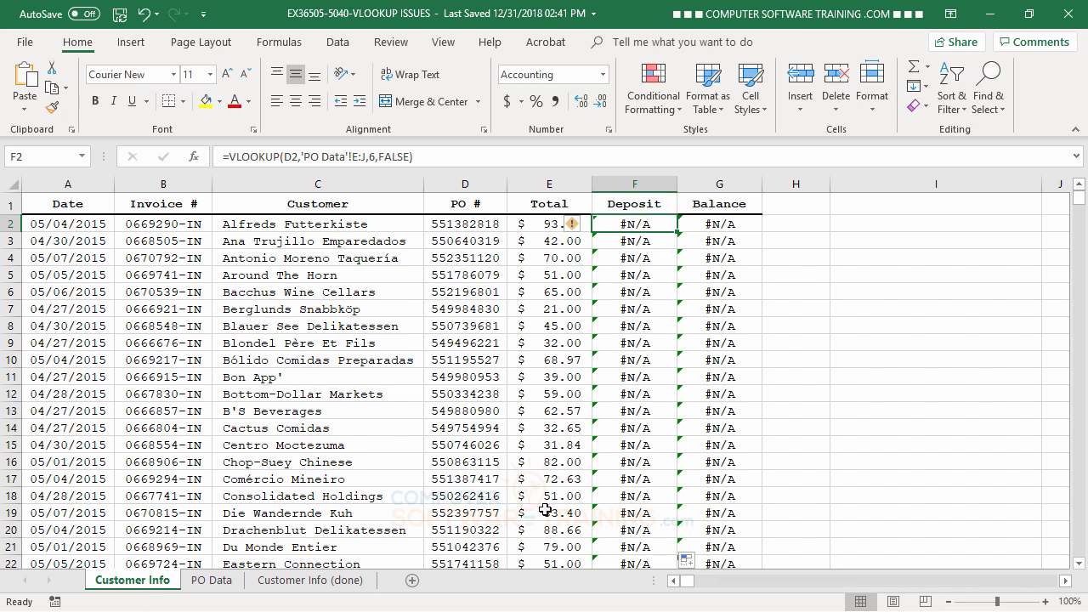
pyautogui.moveTo(452, 227); pyautogui.dragTo(459, 291)
pyautogui.moveTo(458, 351); pyautogui.dragTo(457, 327)
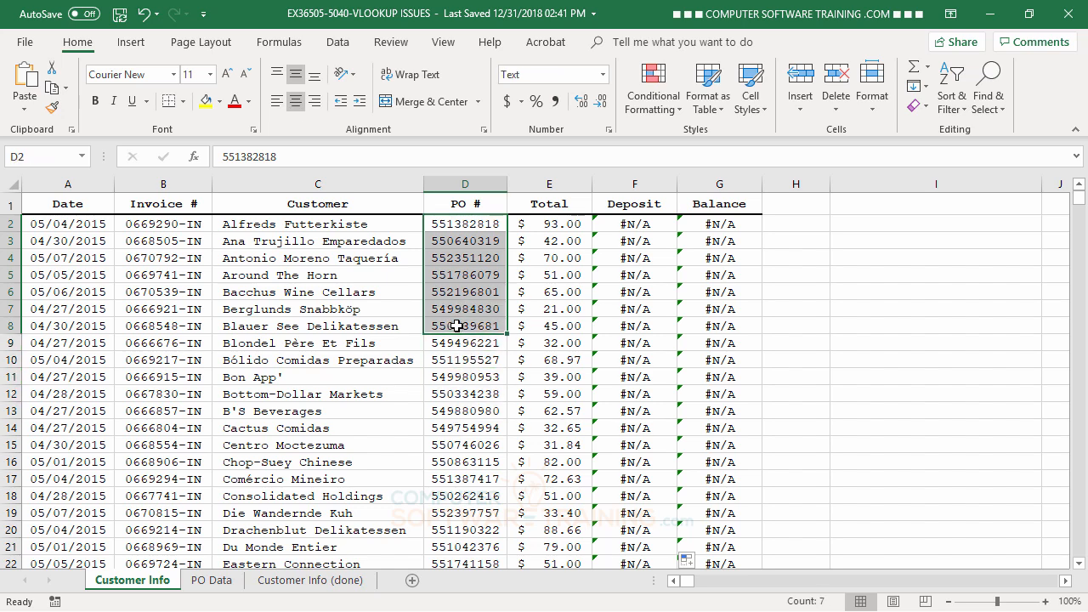
pyautogui.moveTo(551, 228); pyautogui.dragTo(549, 432)
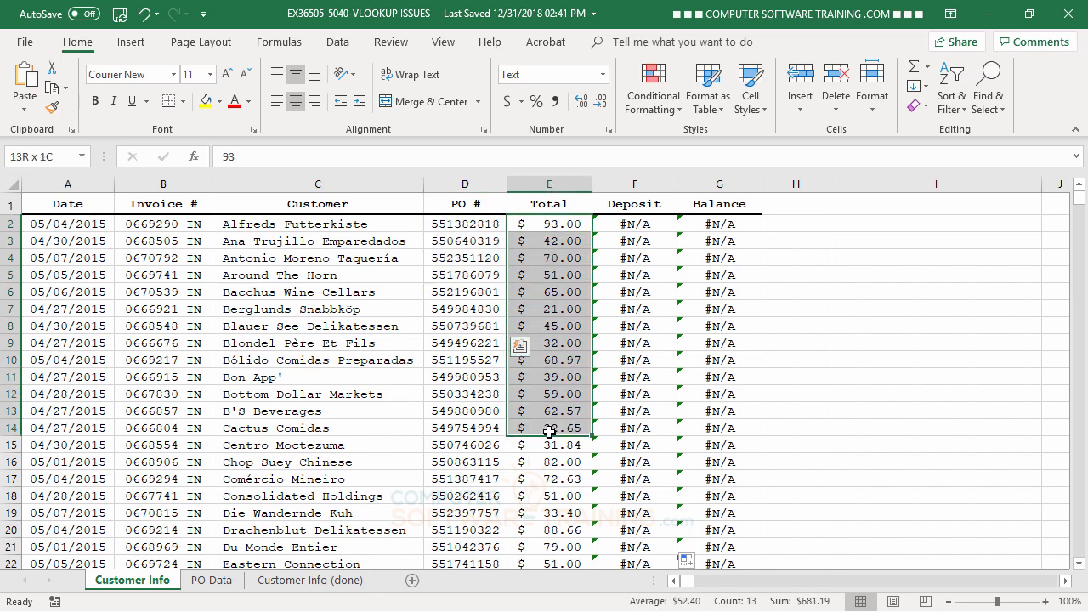
pyautogui.moveTo(549, 432); pyautogui.dragTo(549, 432)
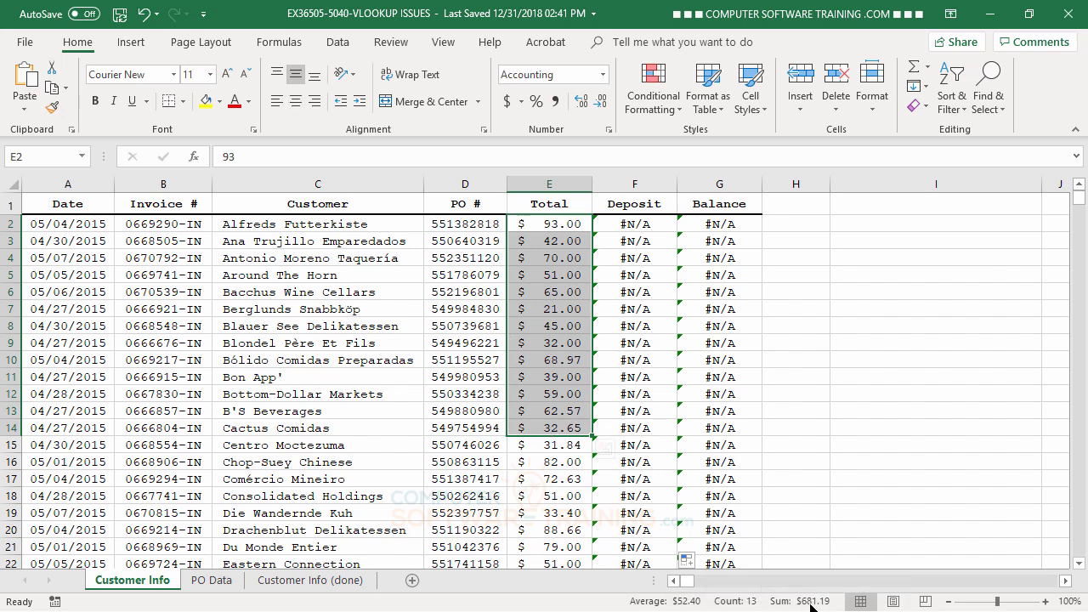
# Step: Compare the selection statistics of PO # cells D2:D15 on Customer Info with those of E2:E16 on PO Data
pyautogui.click(459, 228)
pyautogui.moveTo(458, 238); pyautogui.dragTo(472, 449)
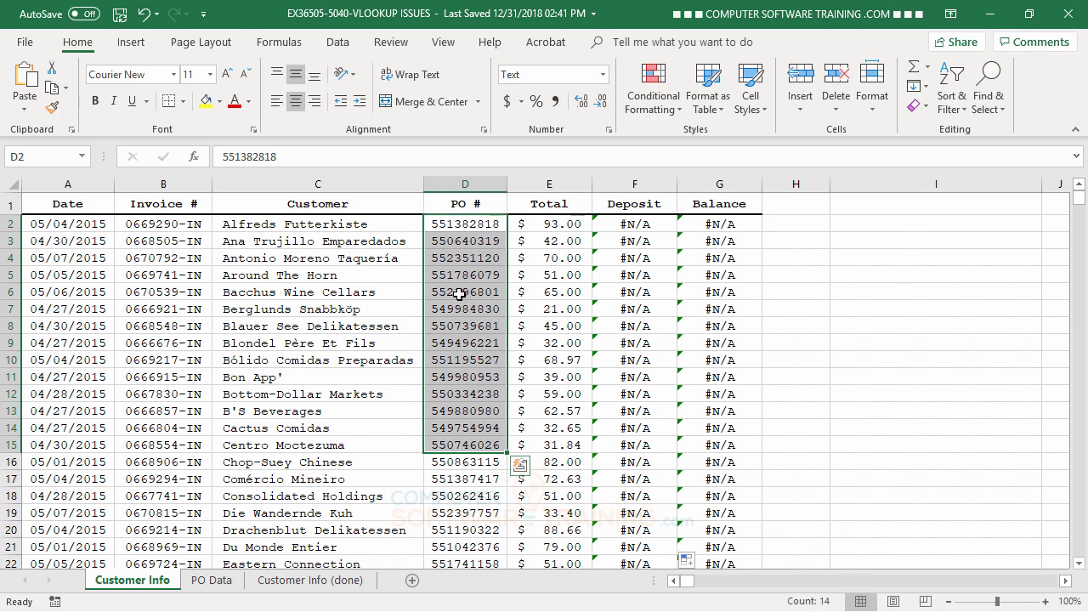
pyautogui.click(468, 227)
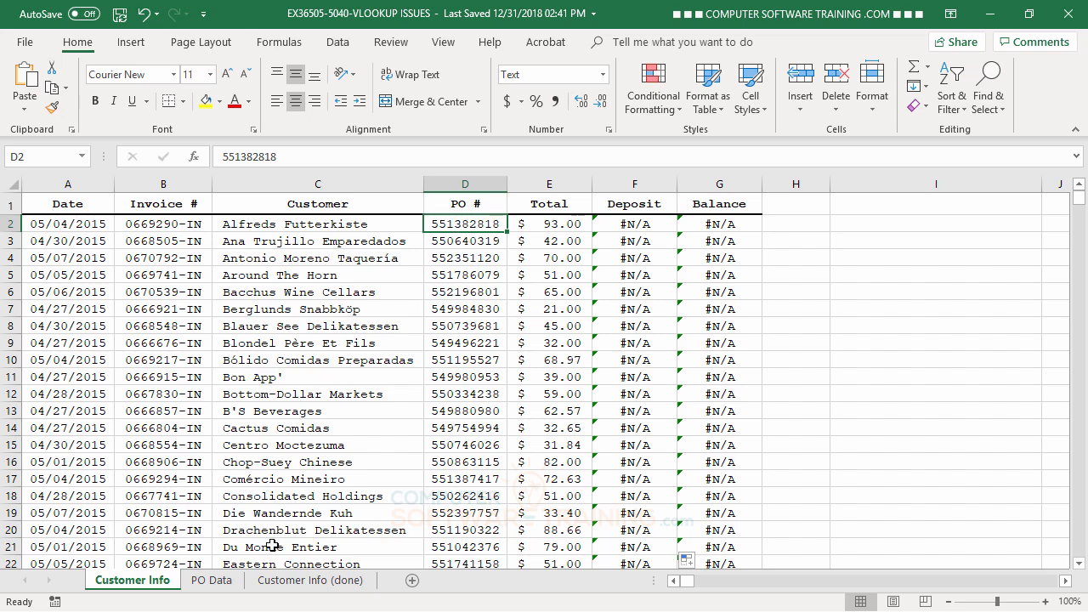
pyautogui.click(213, 582)
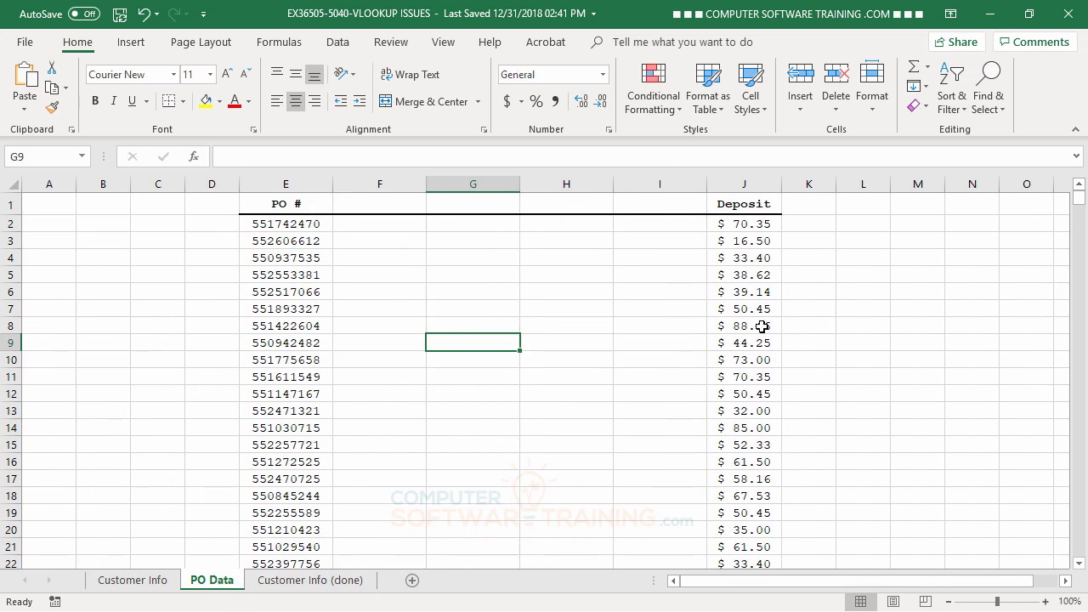
pyautogui.moveTo(276, 229); pyautogui.dragTo(276, 462)
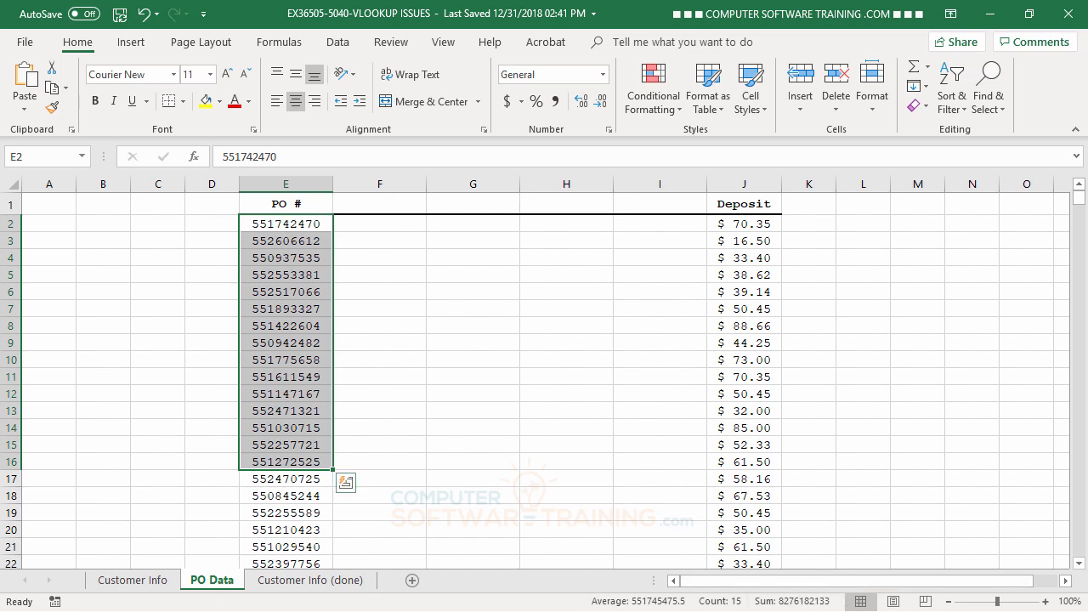
pyautogui.click(143, 582)
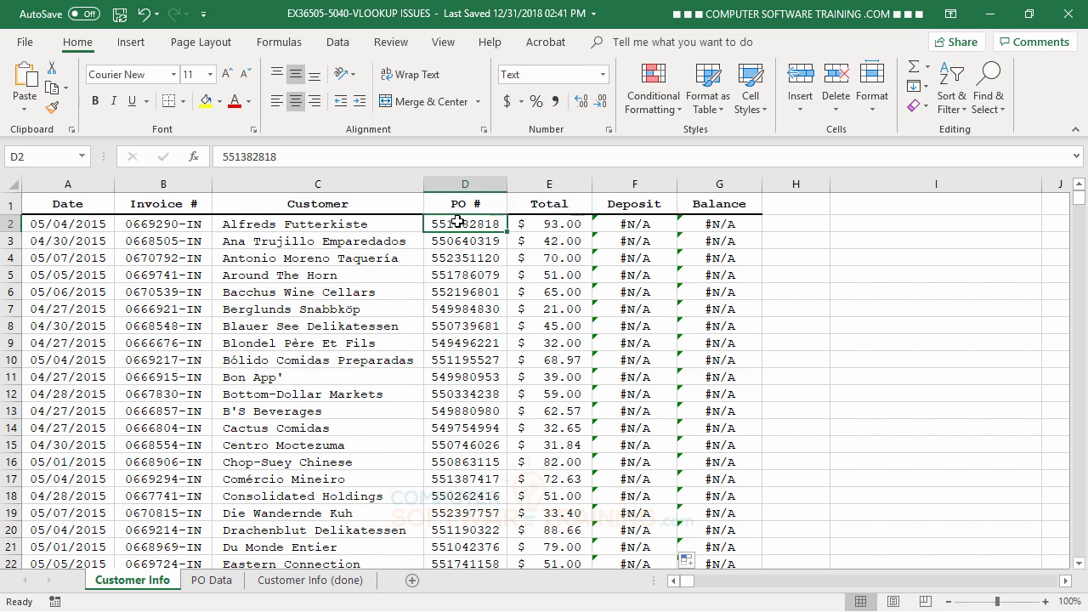
# Step: Try to turn PO # cells D2:D8 on Customer Info into numbers by applying the Number format
pyautogui.moveTo(458, 222); pyautogui.dragTo(459, 330)
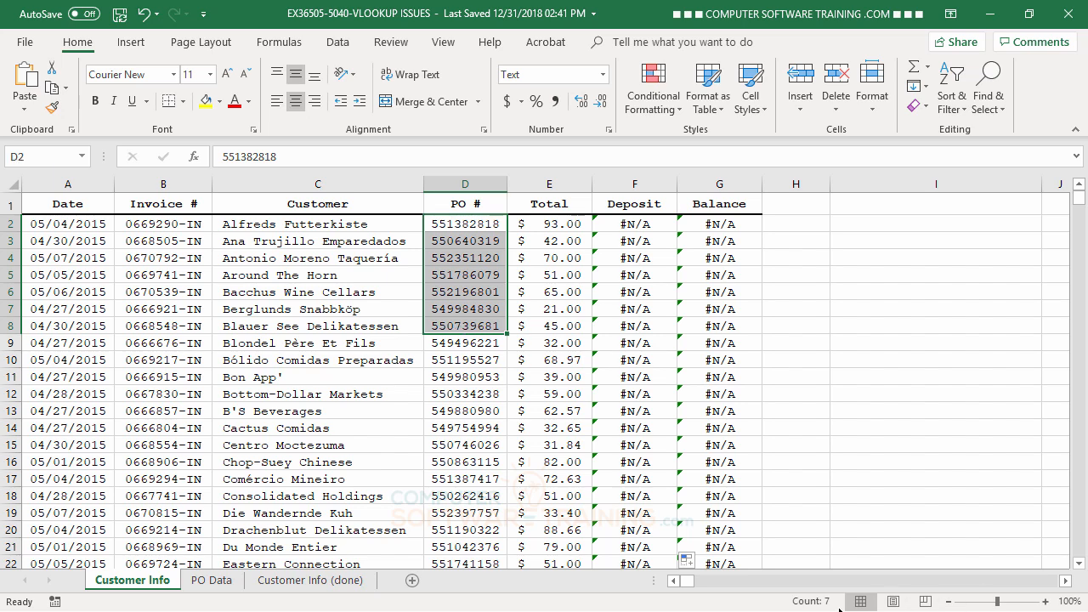
pyautogui.click(602, 75)
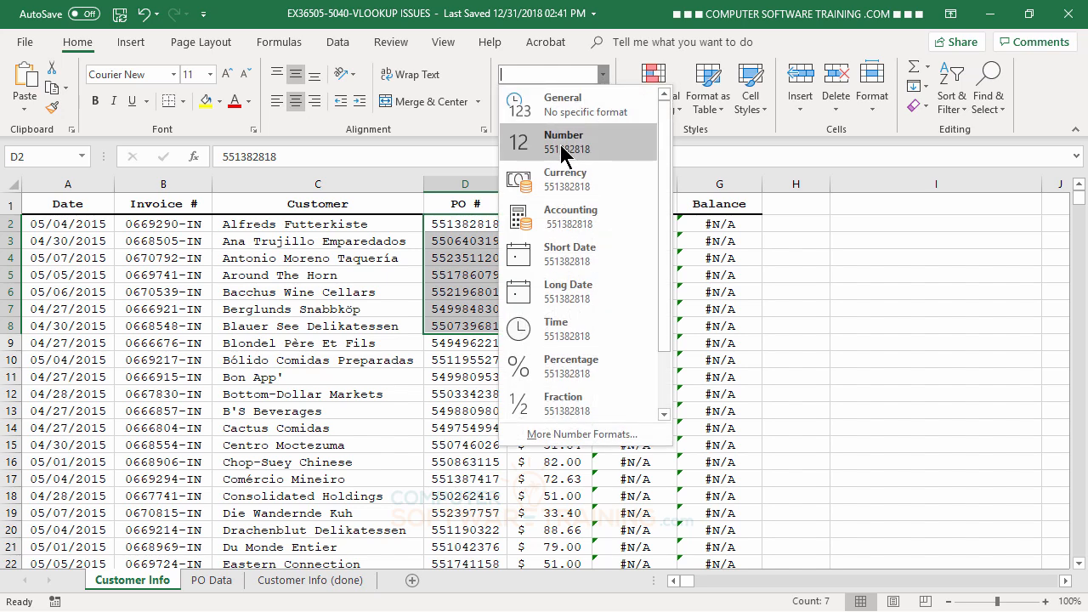
pyautogui.click(574, 147)
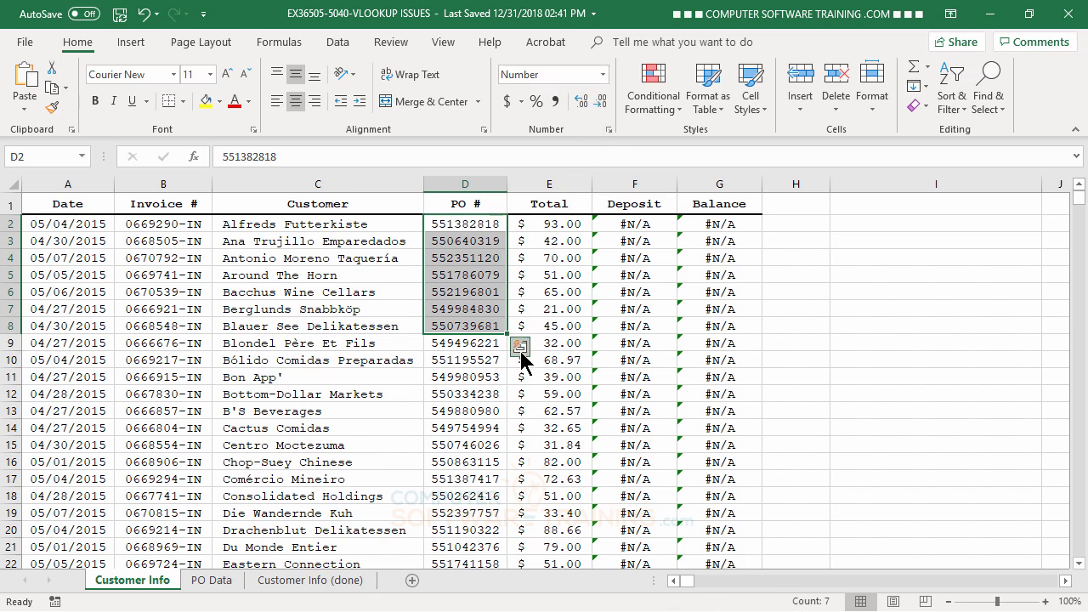
# Step: Copy all PO # entries from D2 down to D1383 and paste them back over themselves as values
pyautogui.click(461, 223)
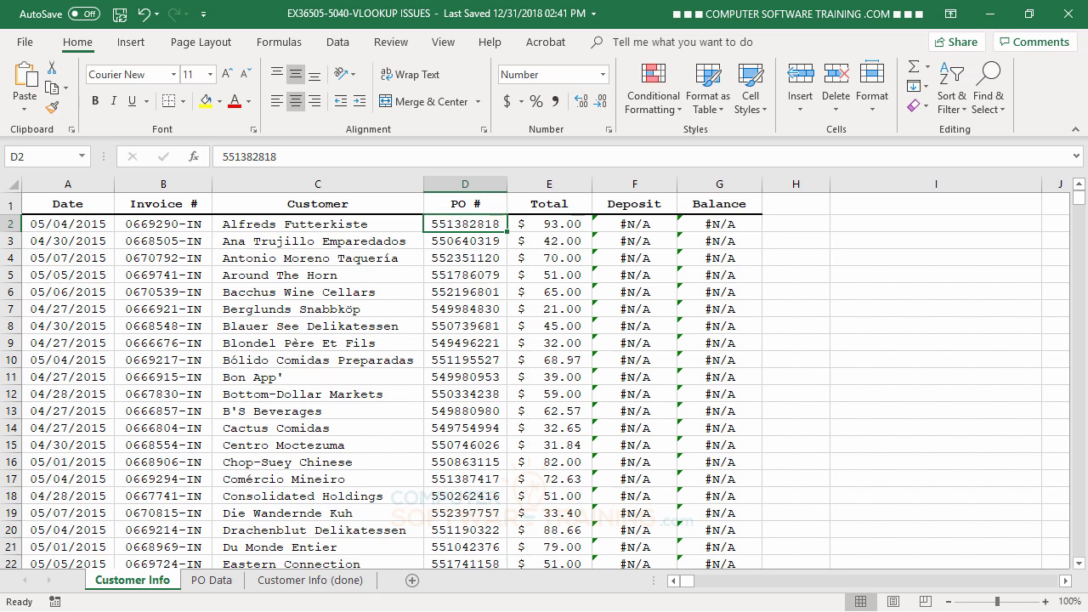
pyautogui.hotkey('ctrl', 'shift', 'Down')
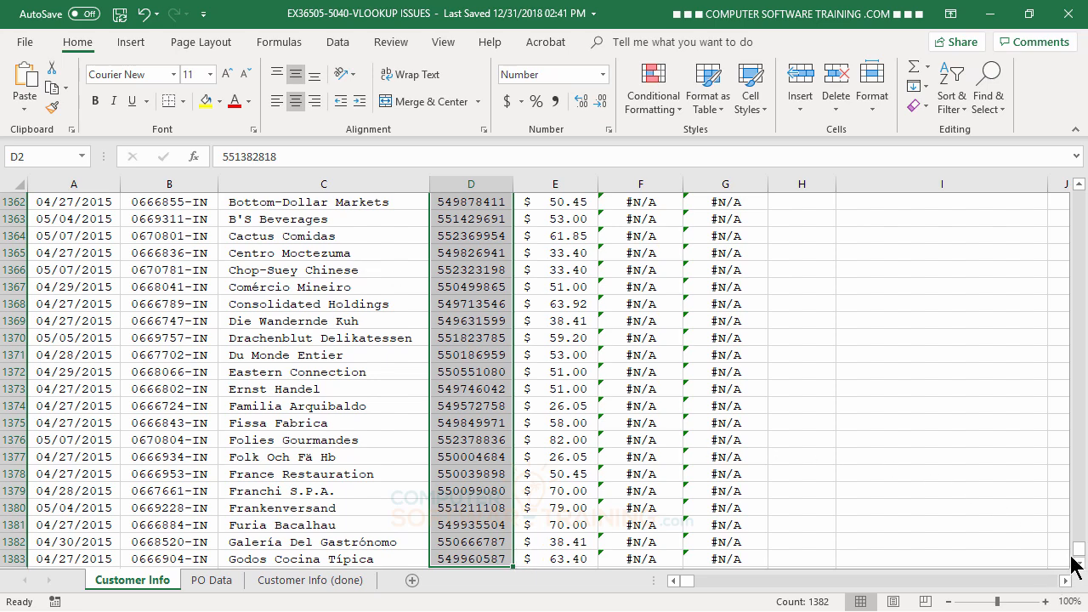
pyautogui.moveTo(1078, 557); pyautogui.dragTo(1068, 204)
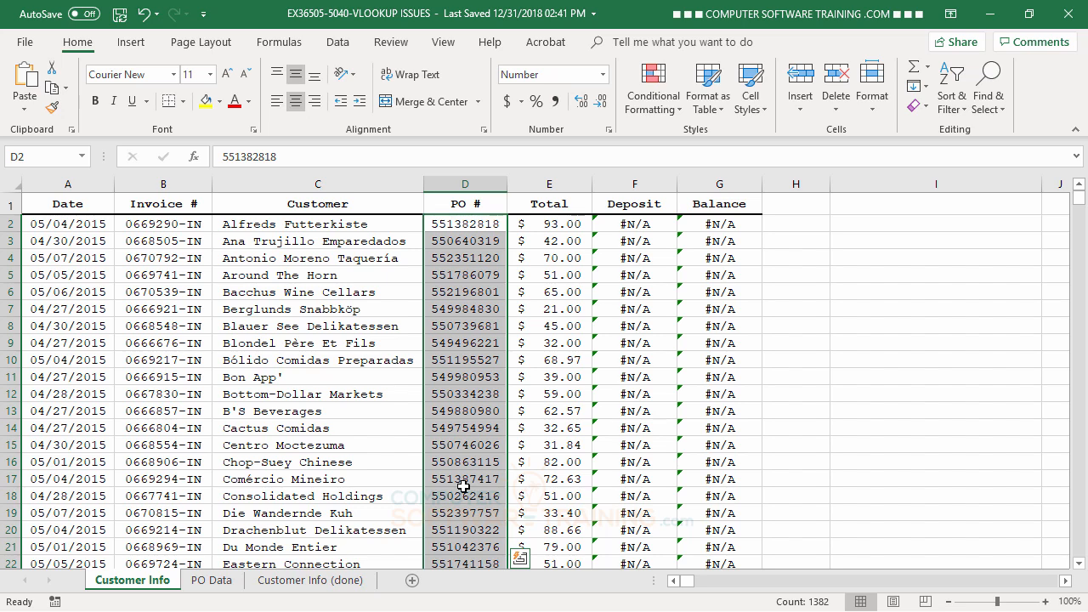
pyautogui.rightClick(464, 248)
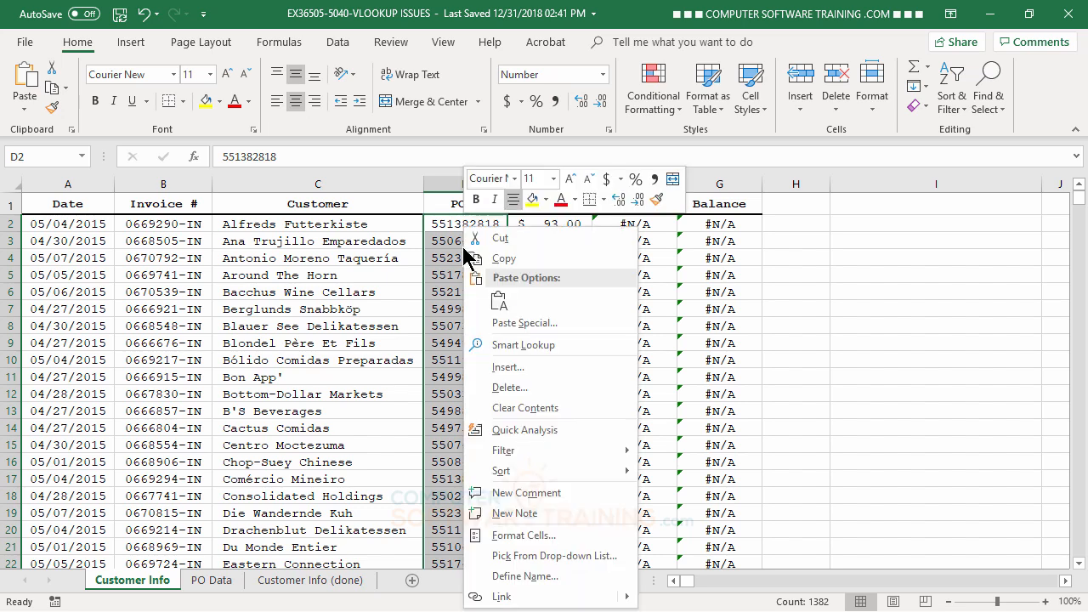
pyautogui.click(499, 259)
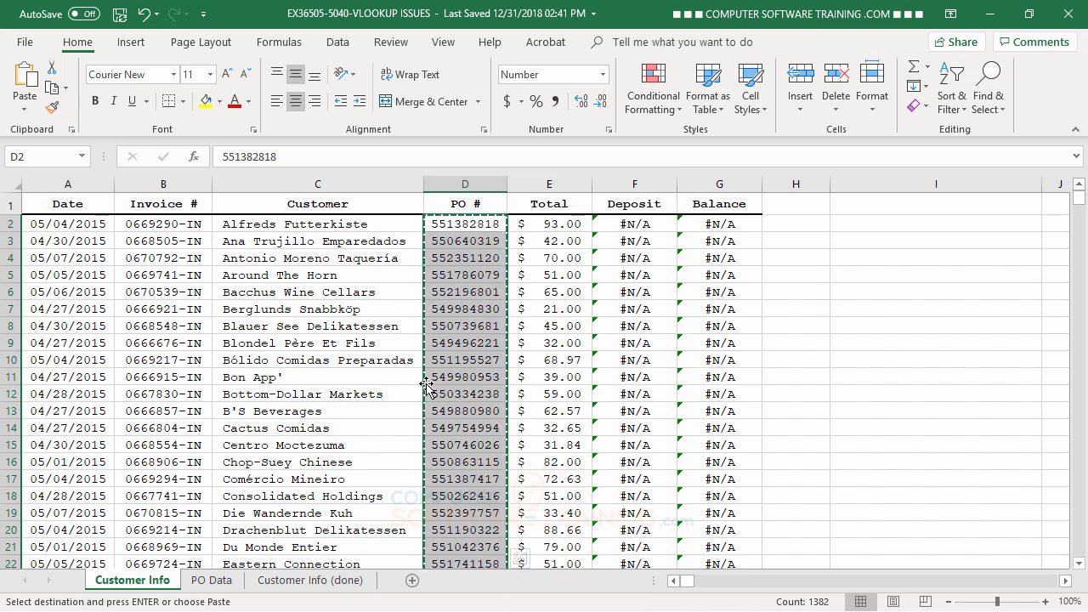
pyautogui.rightClick(460, 258)
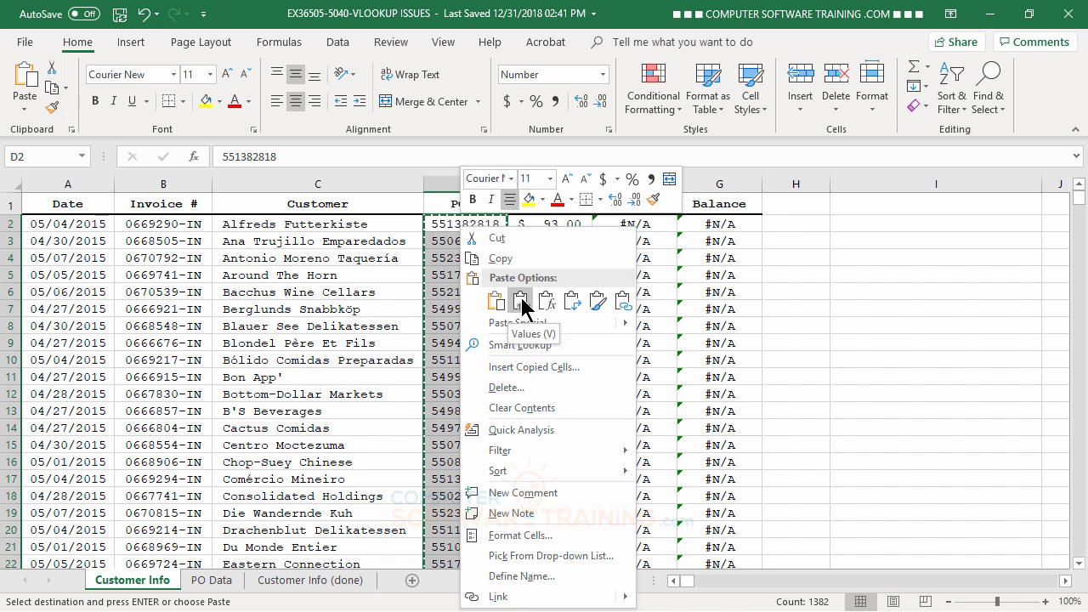
pyautogui.click(522, 303)
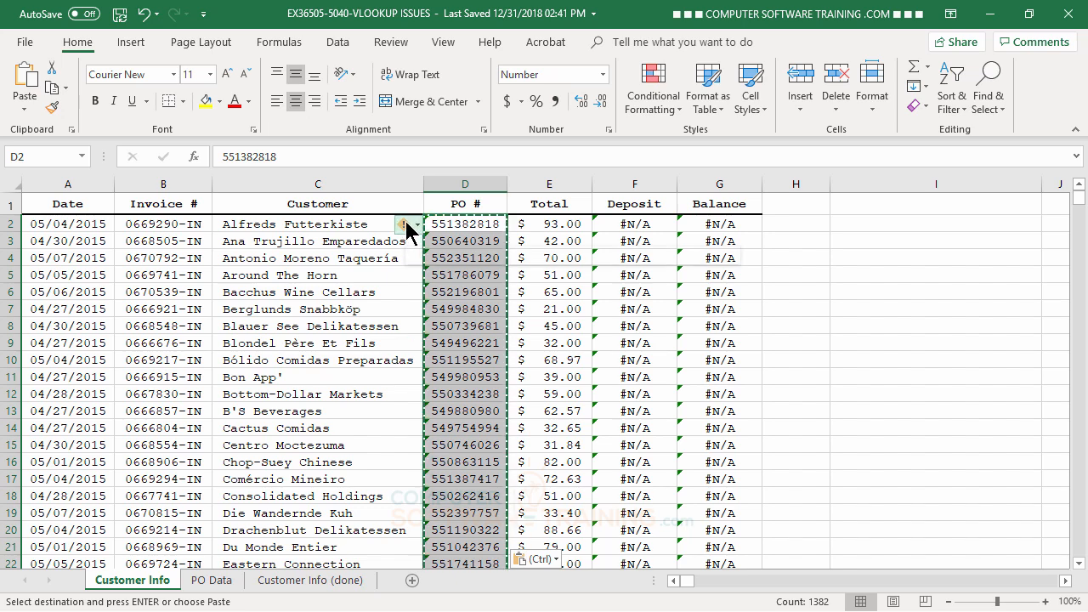
# Step: Convert the PO # entries stored as text in D2:D1383 to numbers and clear the copy selection
pyautogui.moveTo(405, 228)
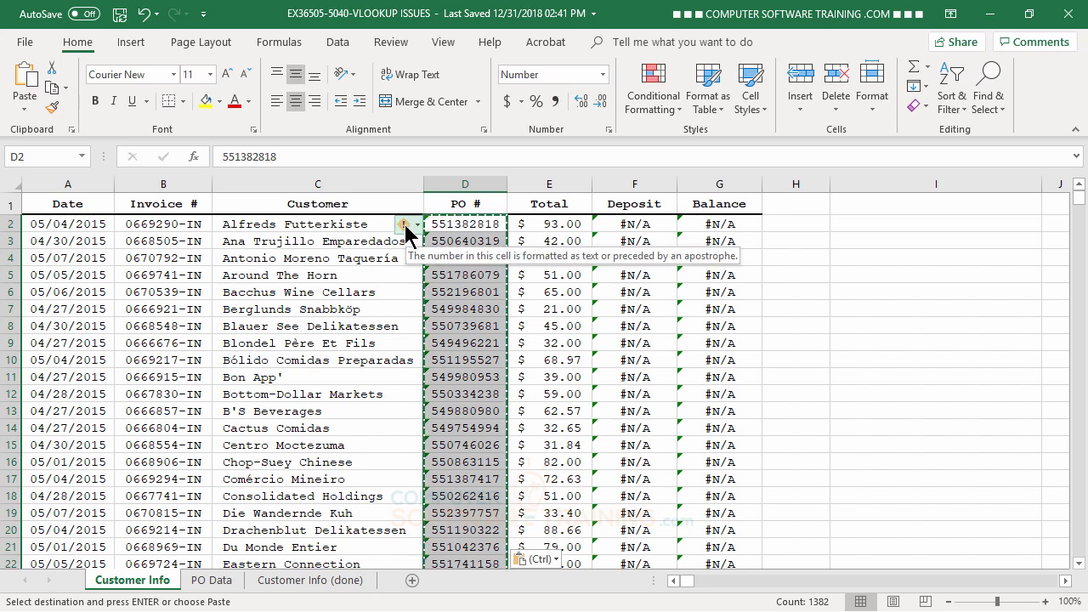
pyautogui.click(405, 227)
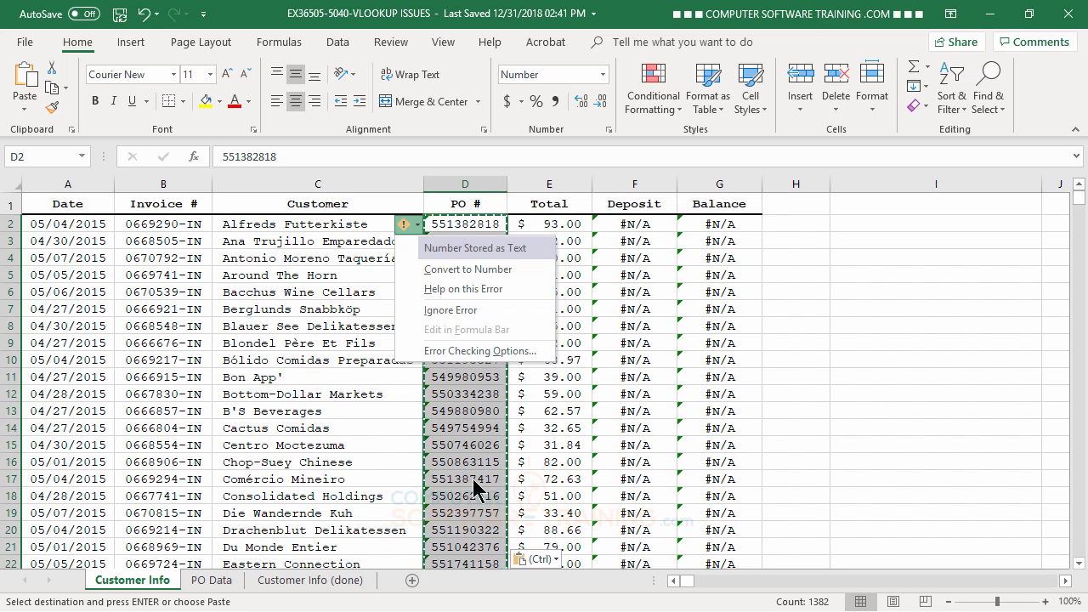
pyautogui.click(450, 270)
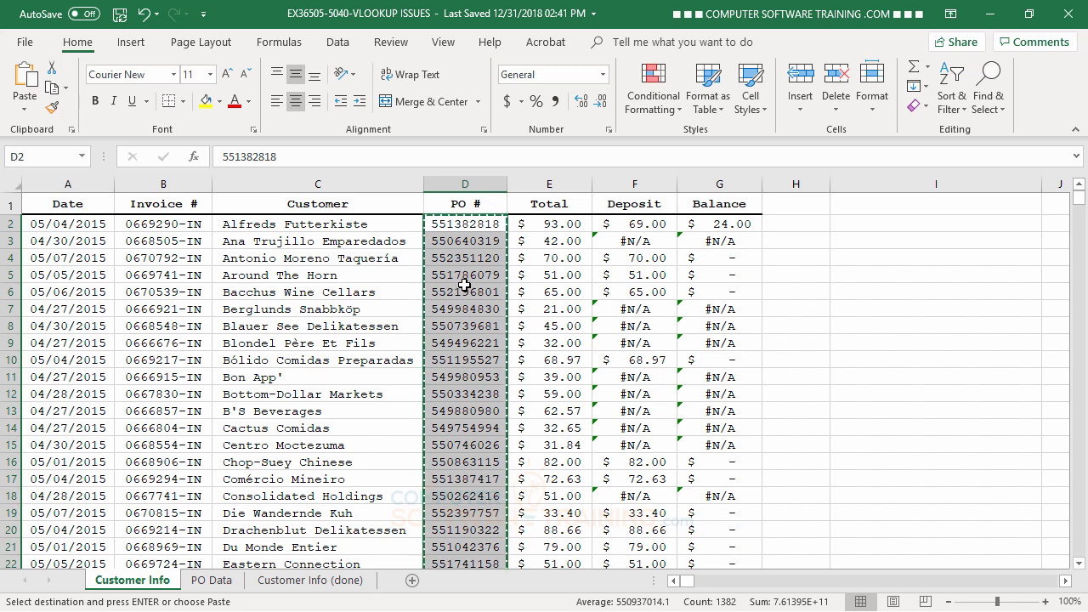
pyautogui.click(465, 287)
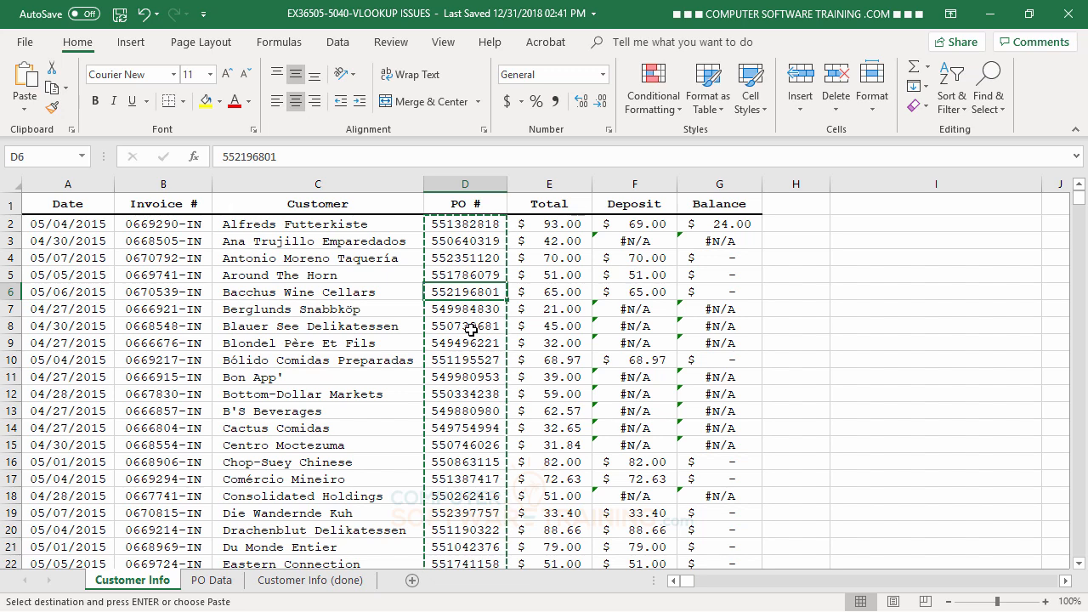
pyautogui.press('Escape')
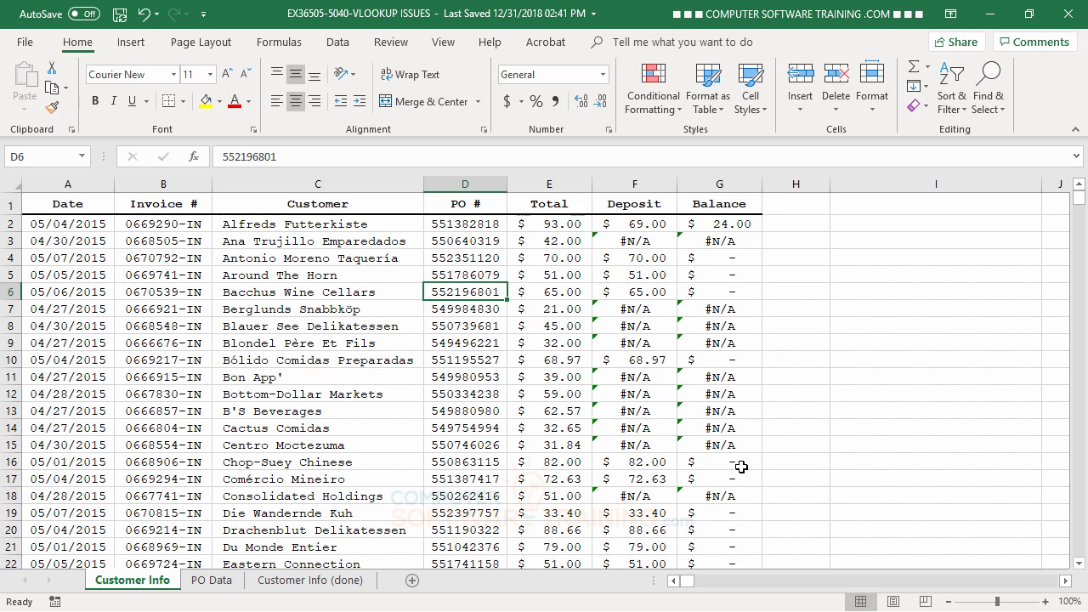
# Step: Review the Deposit results on Customer Info, including F2 and F3, against the PO # list on PO Data
pyautogui.click(630, 224)
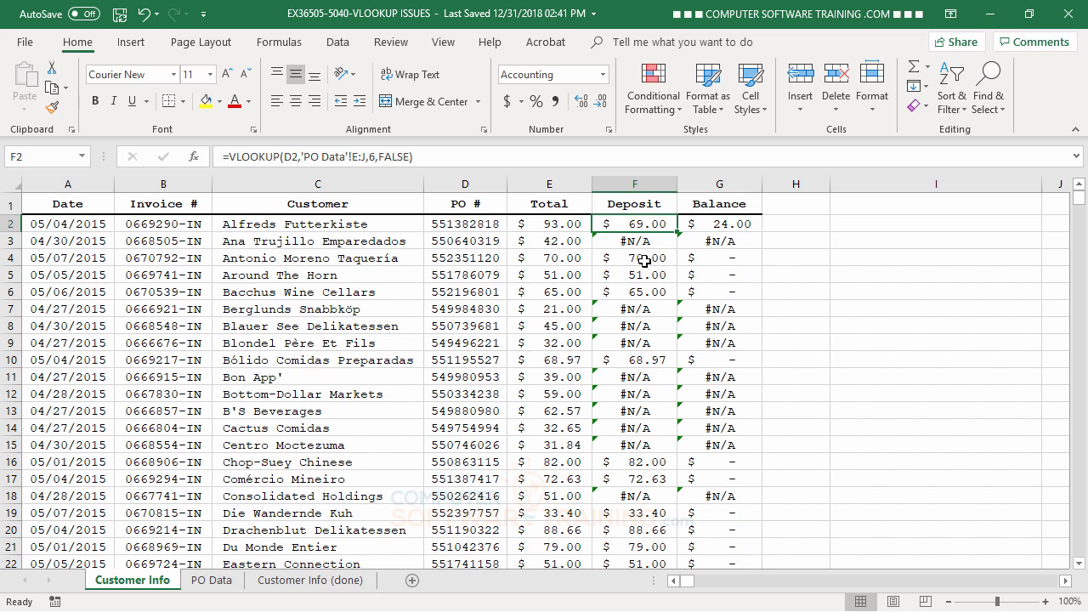
pyautogui.scroll(-2, 635, 471)
pyautogui.scroll(-2, 635, 471)
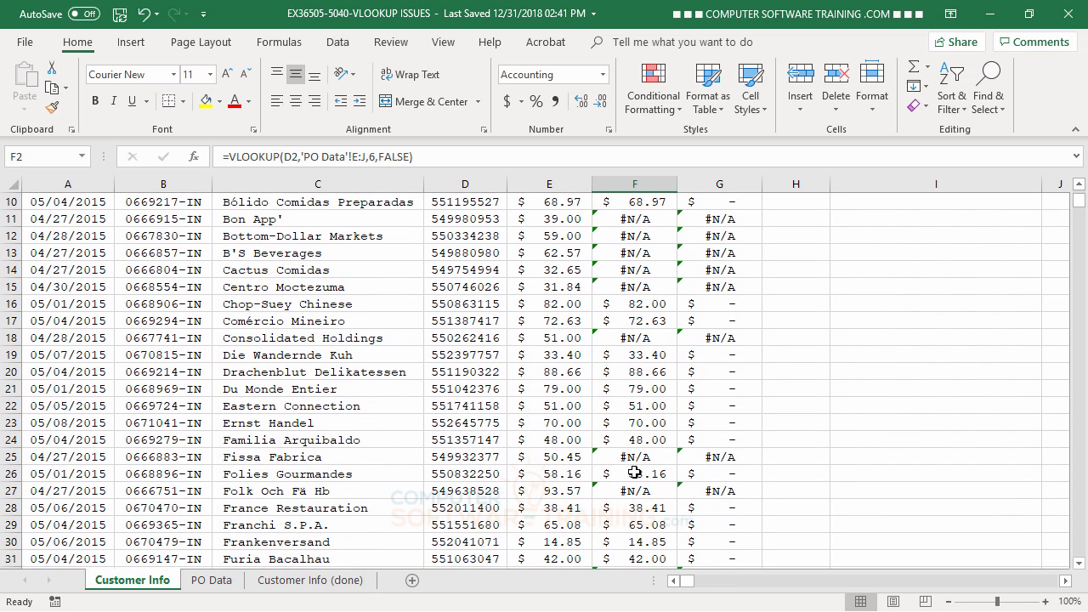
pyautogui.scroll(4, 635, 471)
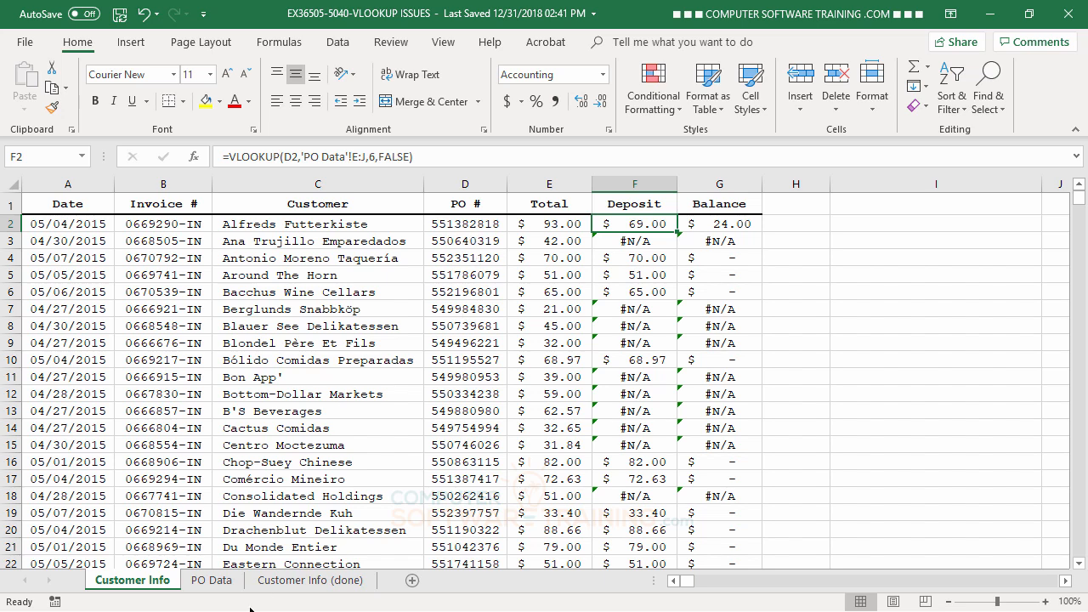
pyautogui.click(218, 581)
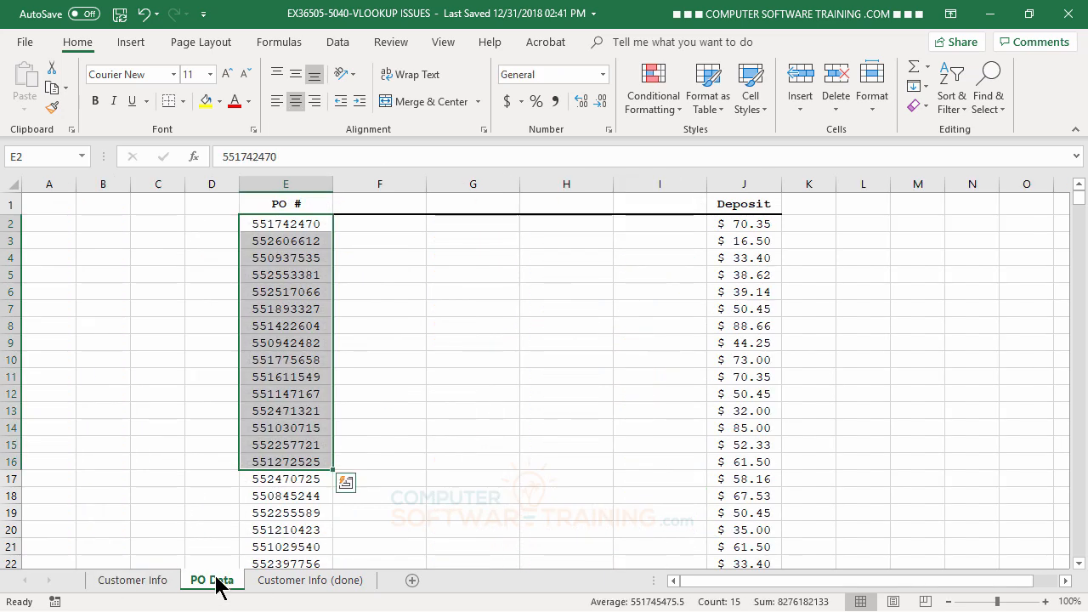
pyautogui.click(134, 586)
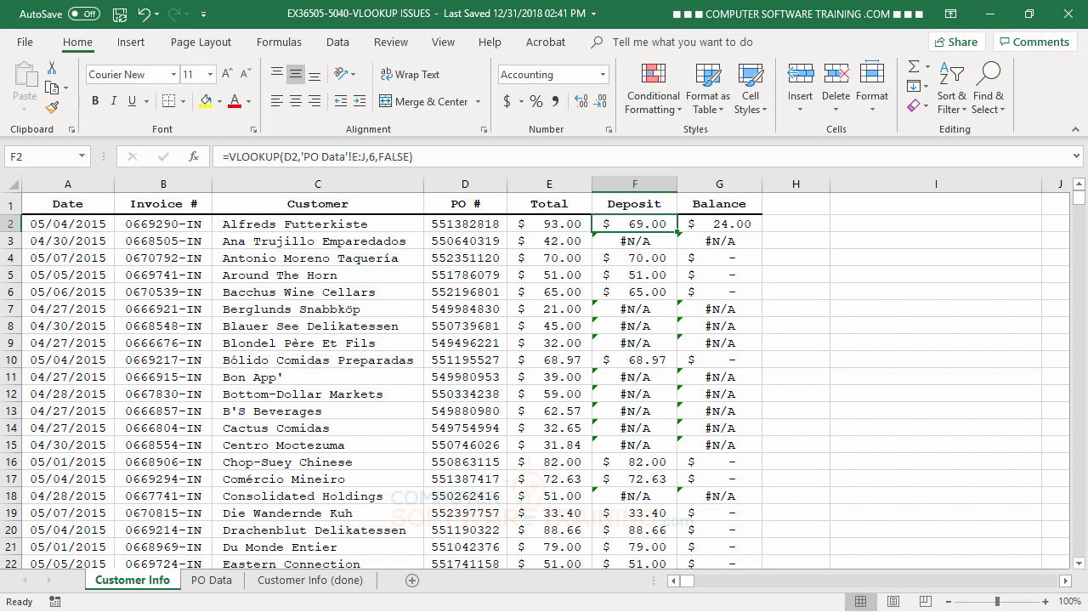
pyautogui.click(636, 242)
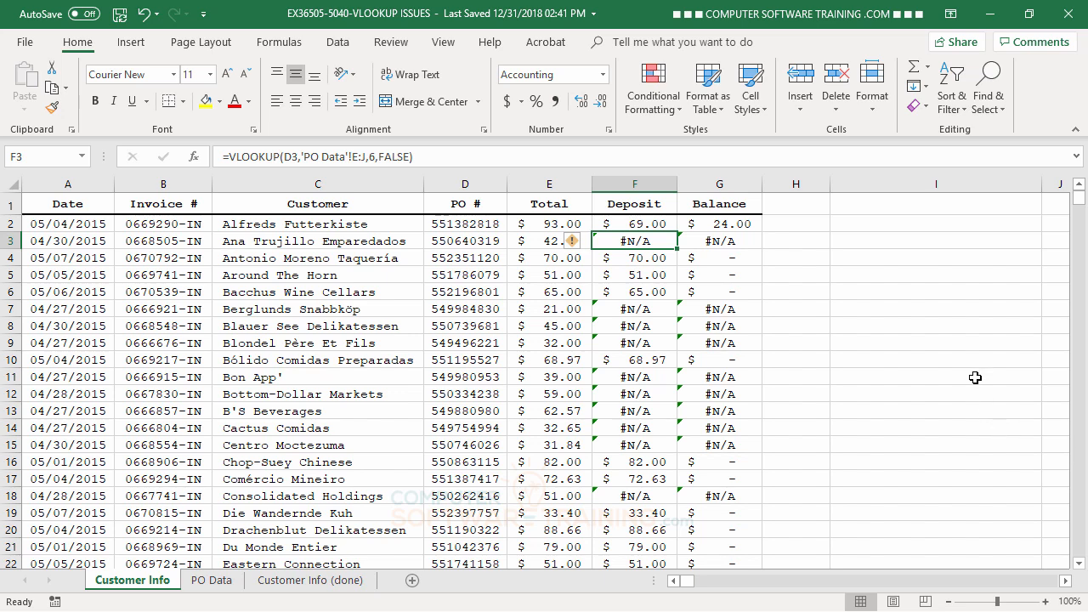
pyautogui.click(214, 585)
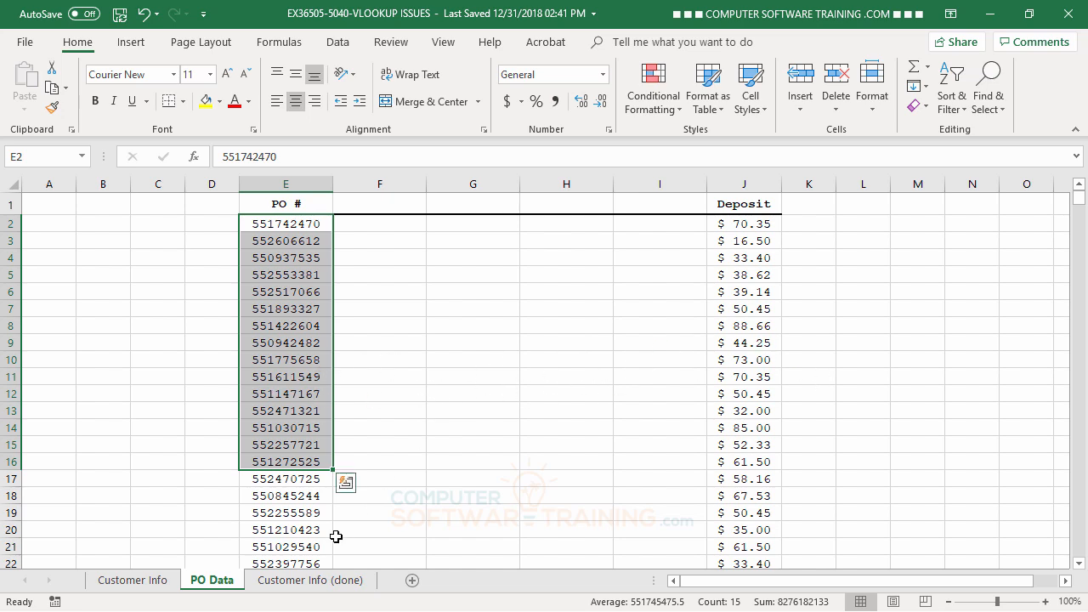
pyautogui.click(136, 581)
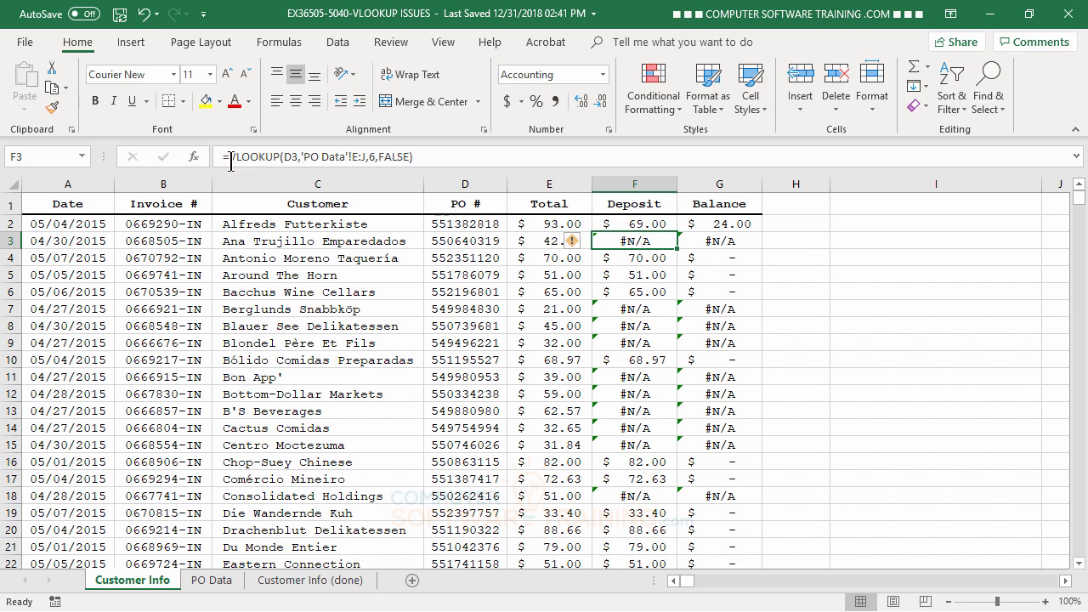
# Step: Wrap the F2 lookup in IFERROR with 0 as the error value: =IFERROR(VLOOKUP(D2,'PO Data'!E:J,6,FALSE),0)
pyautogui.click(633, 223)
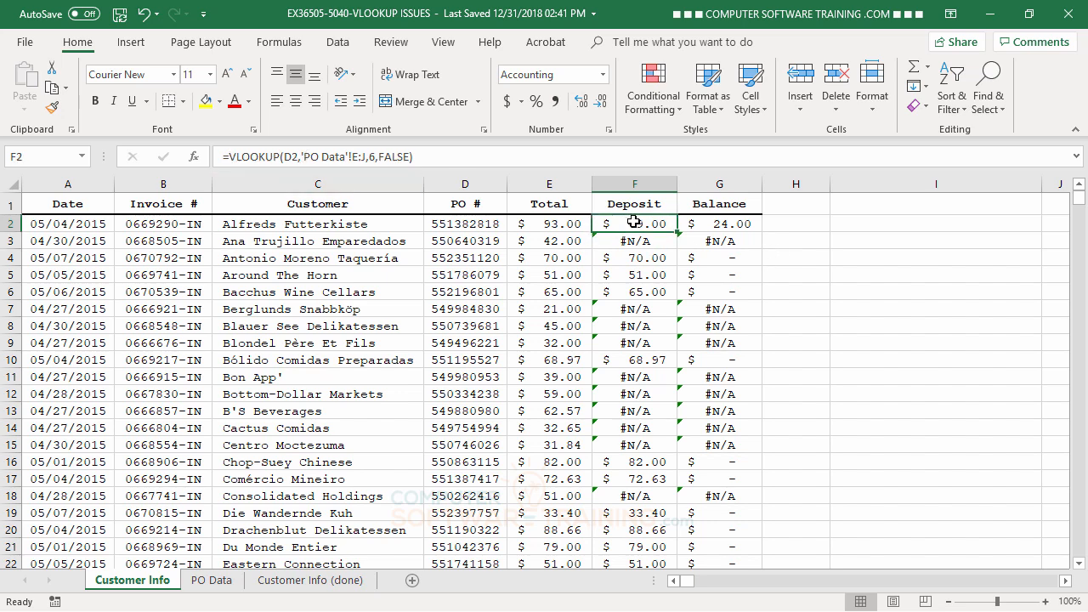
pyautogui.click(229, 155)
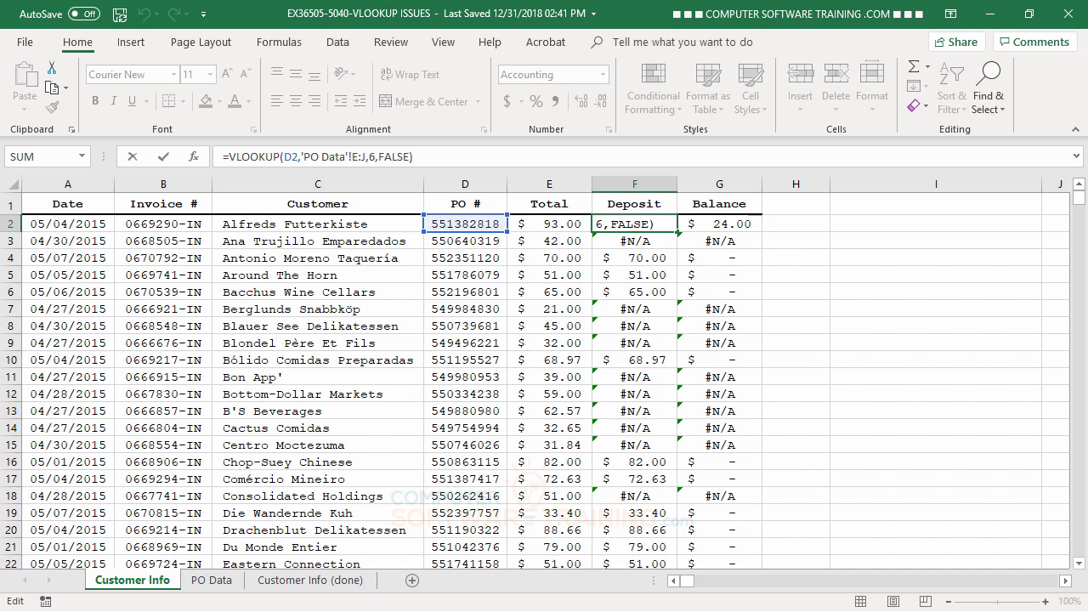
pyautogui.write('if')
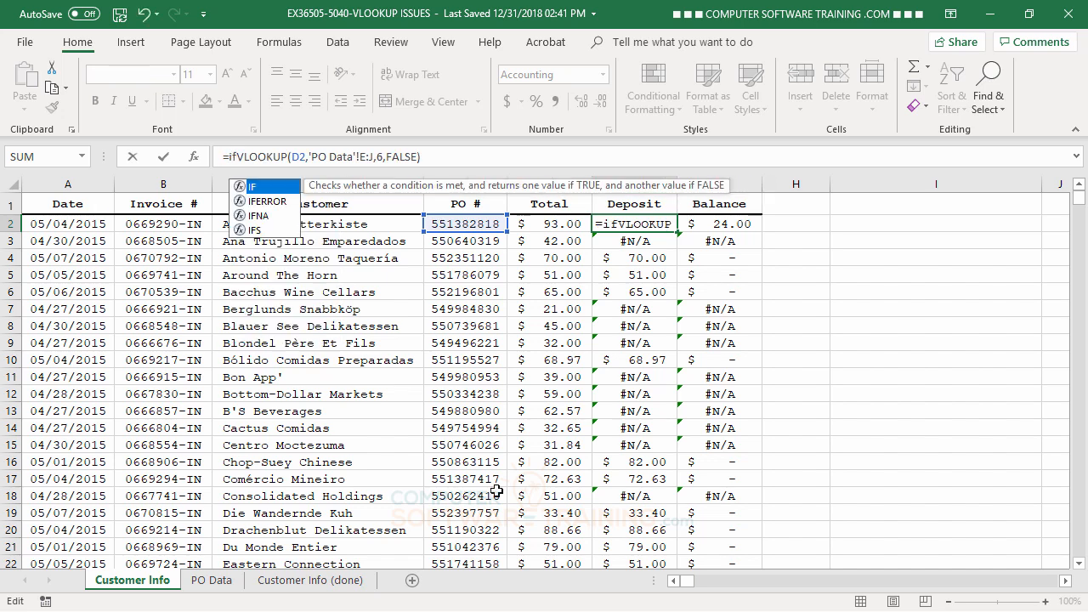
pyautogui.doubleClick(245, 202)
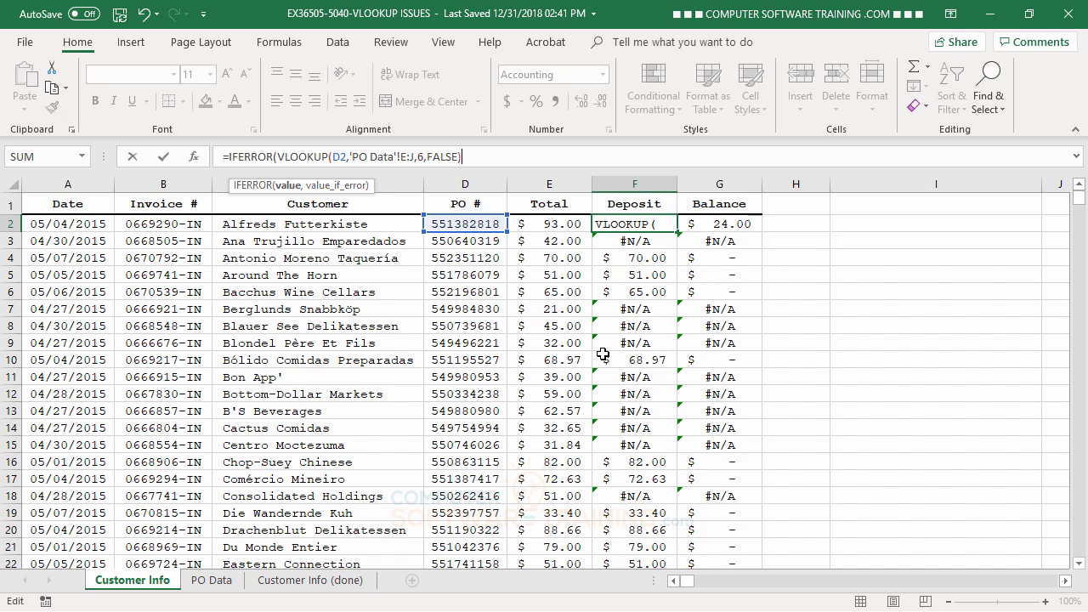
pyautogui.write(',')
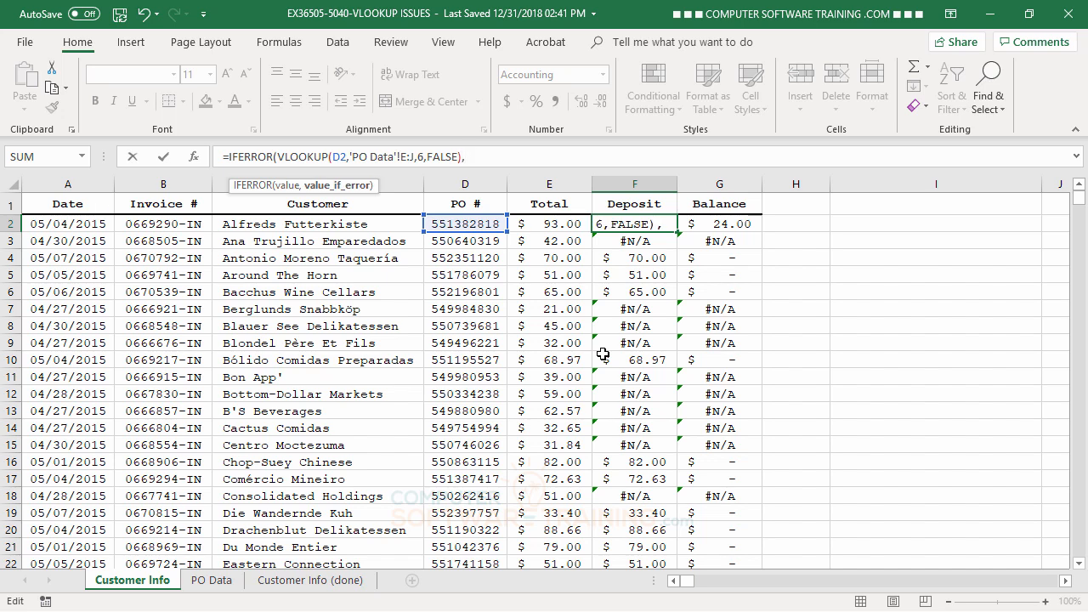
pyautogui.write('0')
pyautogui.write(')')
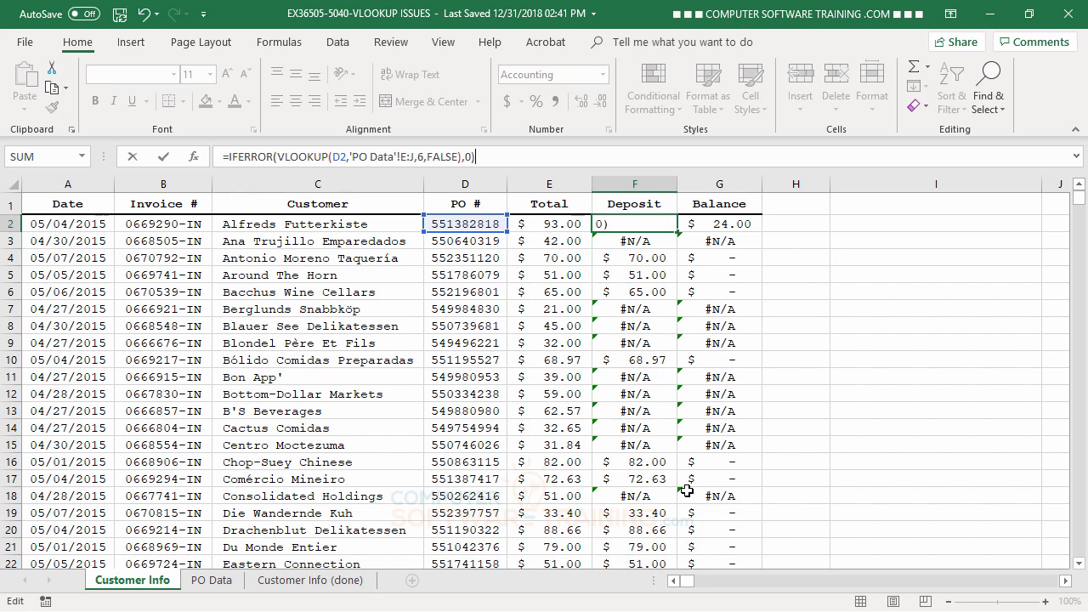
pyautogui.press('Return')
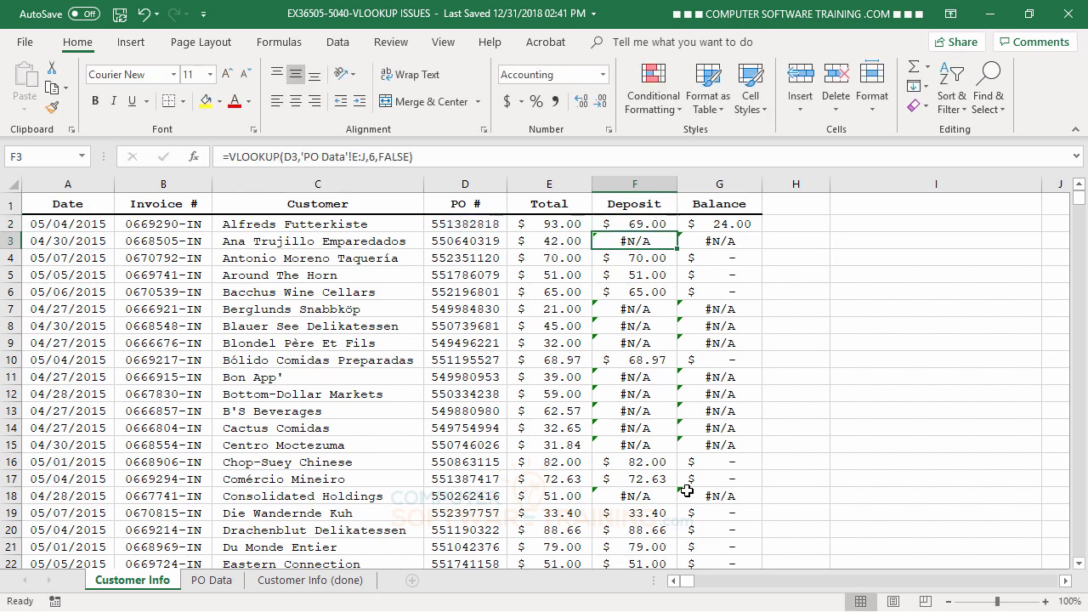
# Step: Fill the IFERROR formula from F2 down the whole Deposit column and check cell F3
pyautogui.click(646, 225)
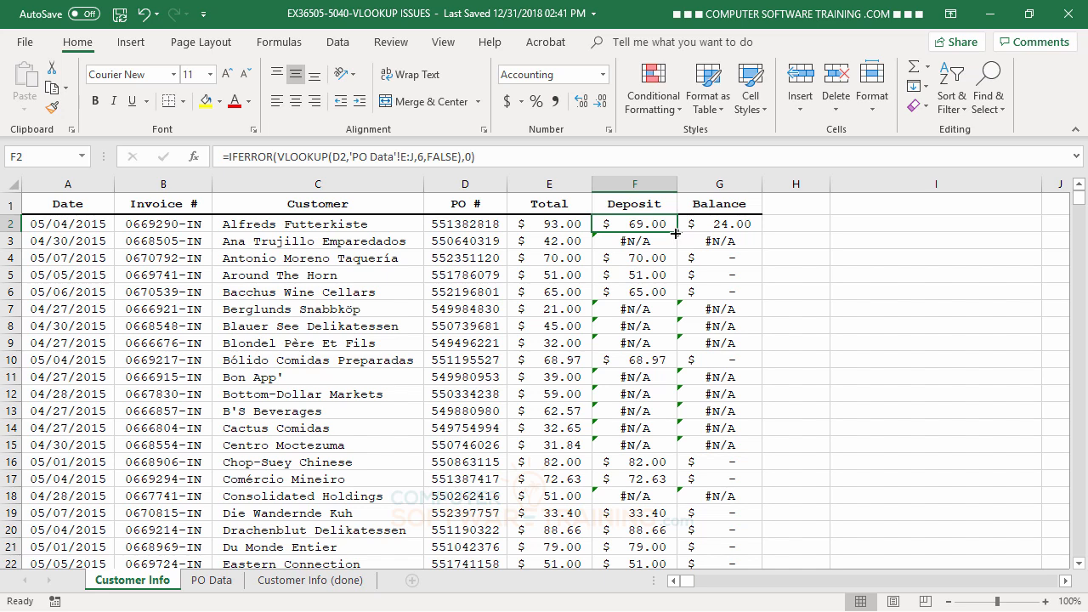
pyautogui.doubleClick(675, 232)
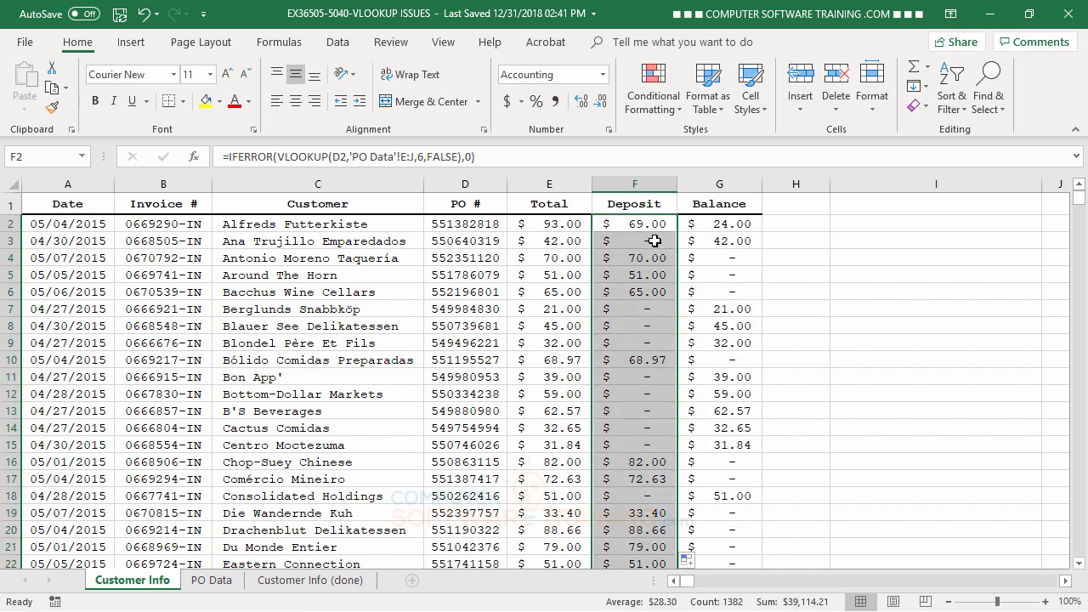
pyautogui.click(639, 242)
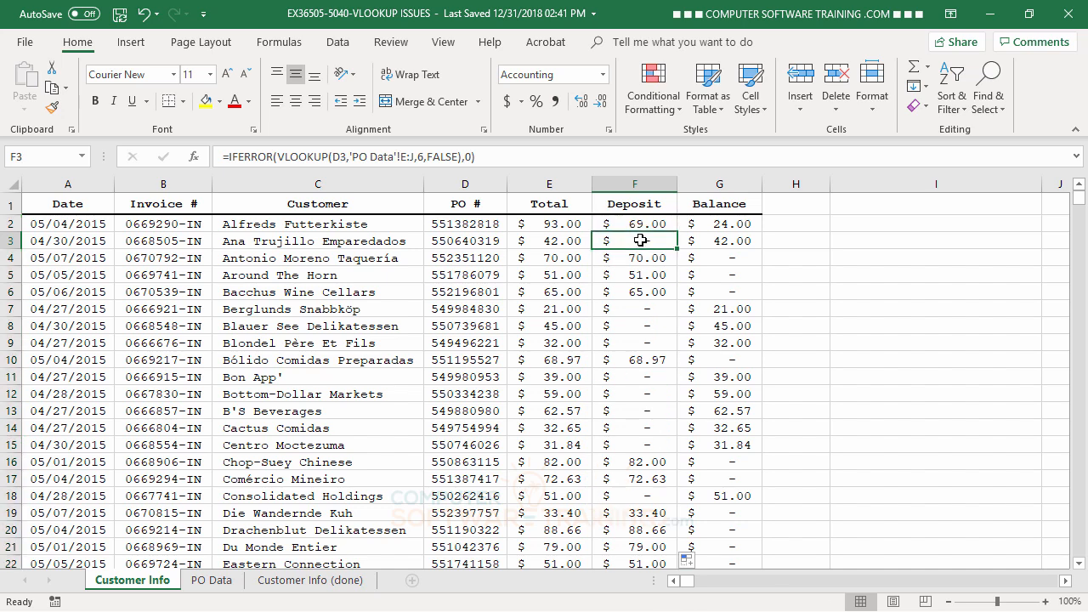